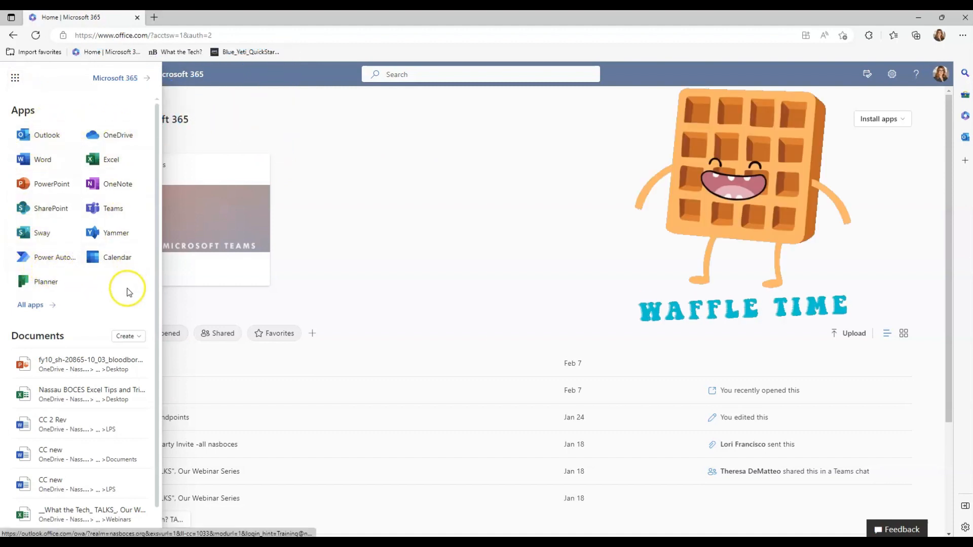
- Look through the full list of available apps in the launcher and return to the main launcher list
left_click(29, 309)
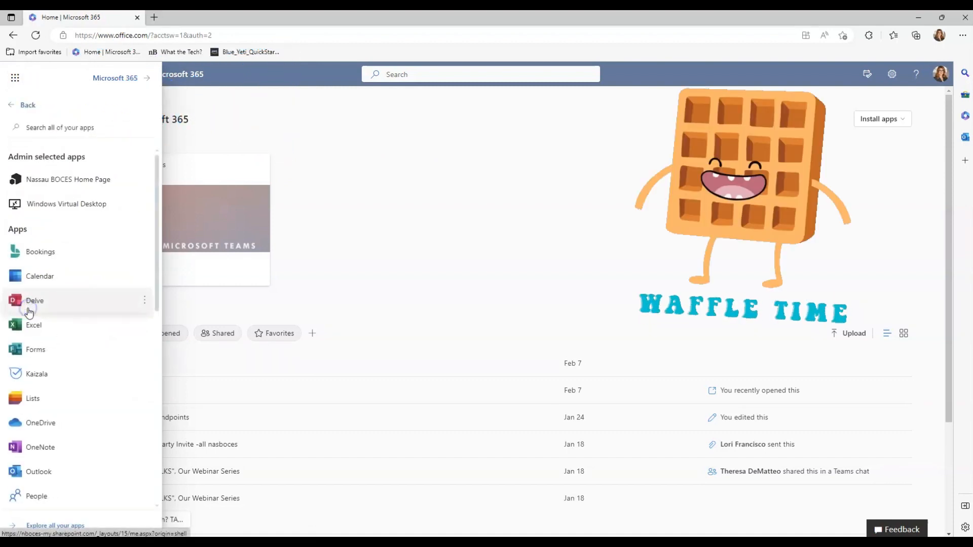
scroll(53, 278, "down", 5)
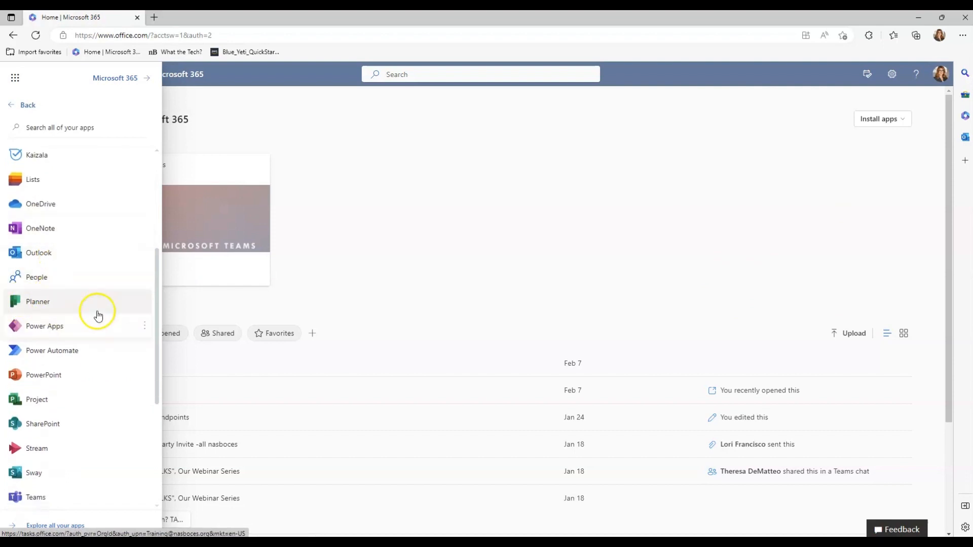
scroll(94, 310, "up", 5)
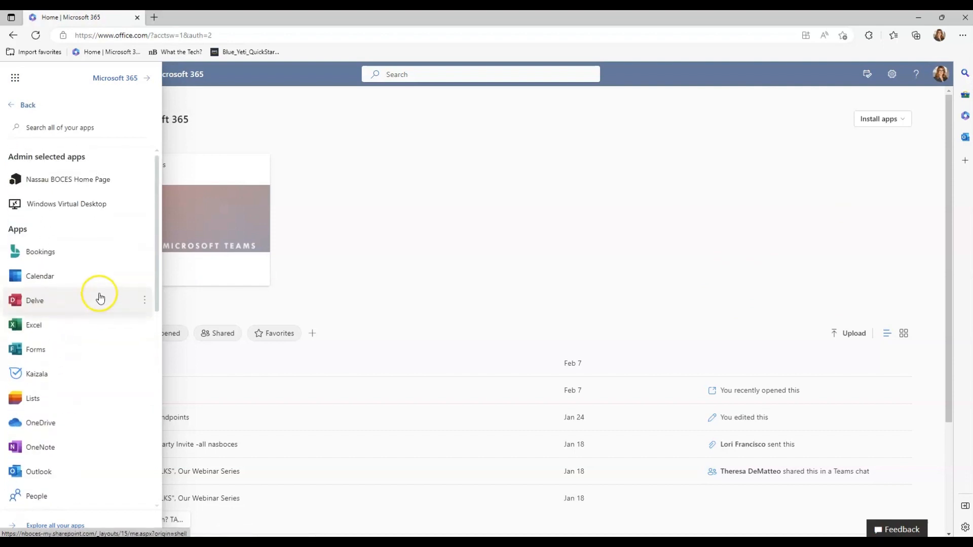
left_click(23, 105)
- Open Planner from the app launcher and dismiss the "Planner in your pocket" promotion on the hub
left_click(74, 284)
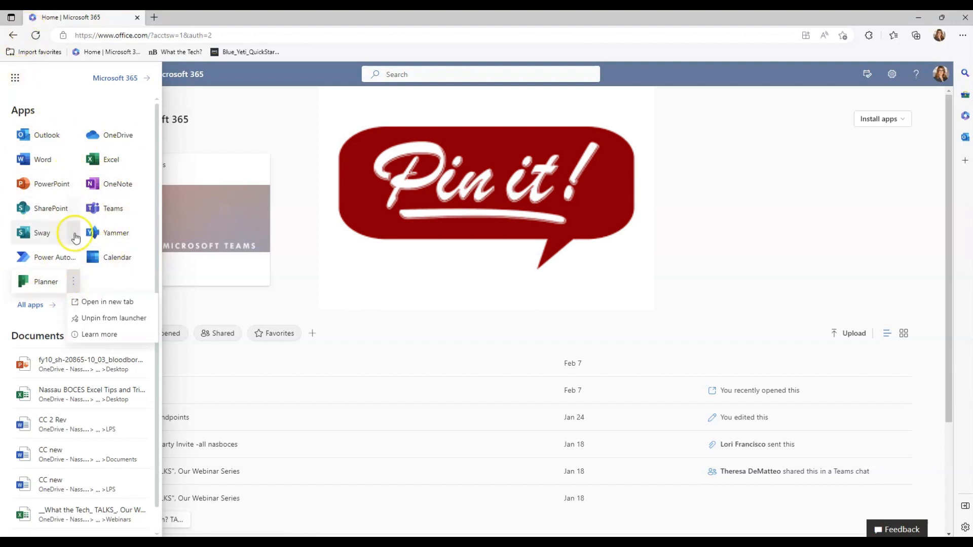
left_click(31, 287)
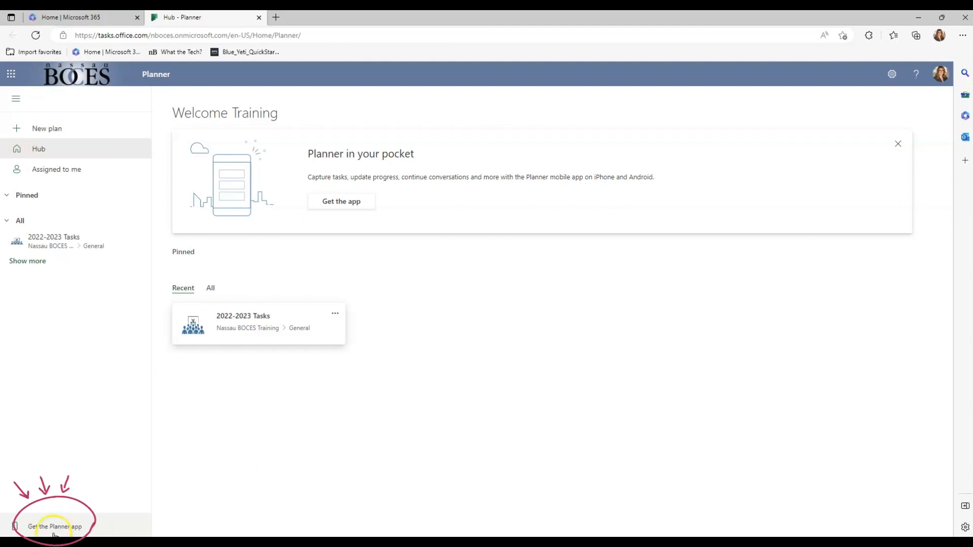
left_click(900, 143)
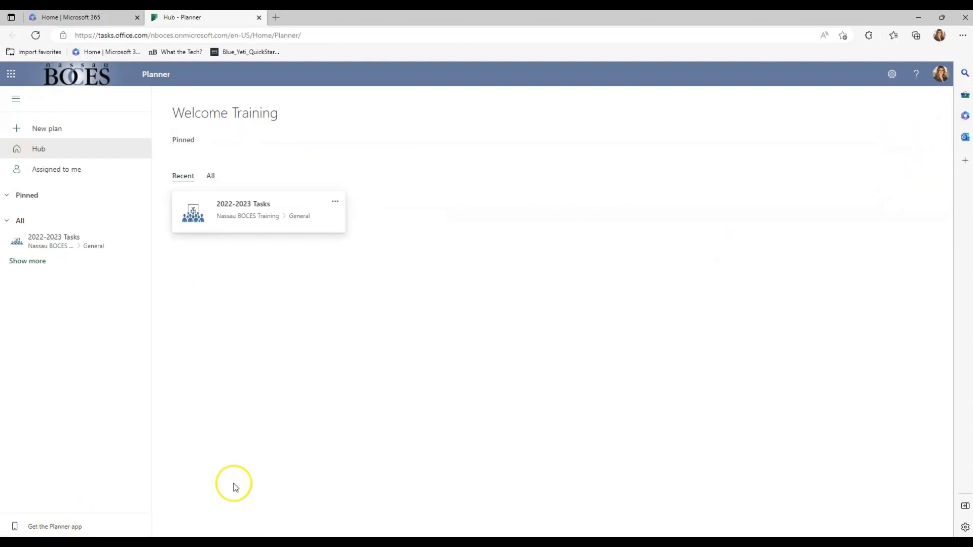
- View the 2022-2023 Tasks plan's board and the tasks collected under Assigned to me
left_click(78, 247)
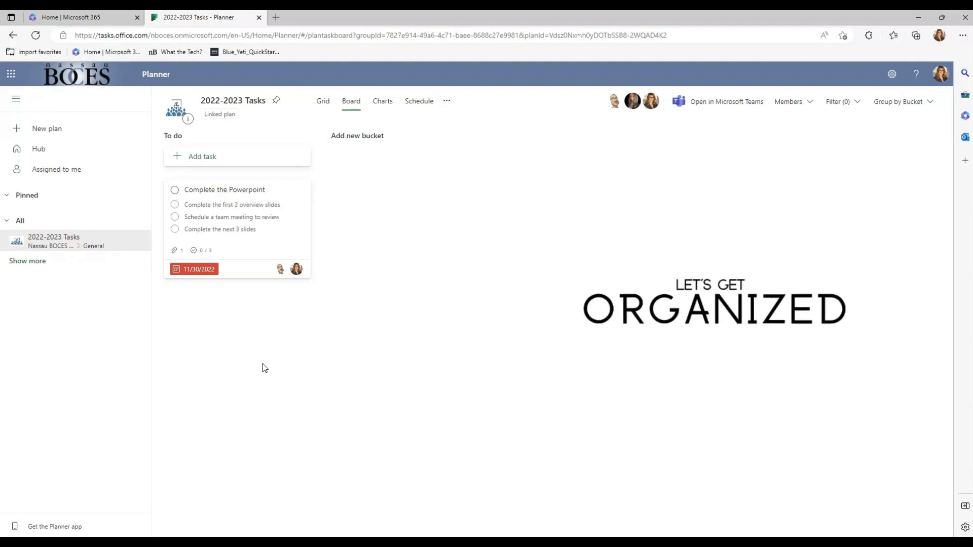
left_click(271, 365)
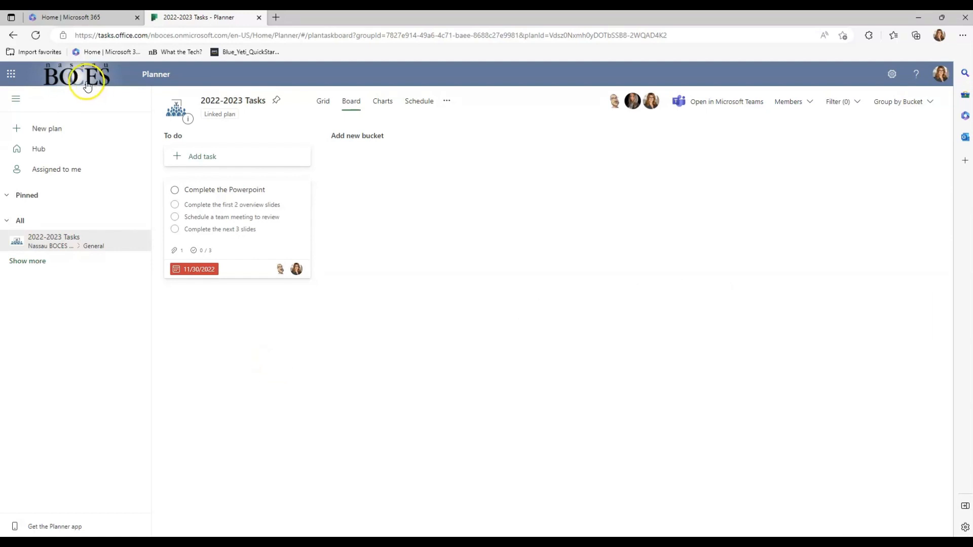
left_click(50, 171)
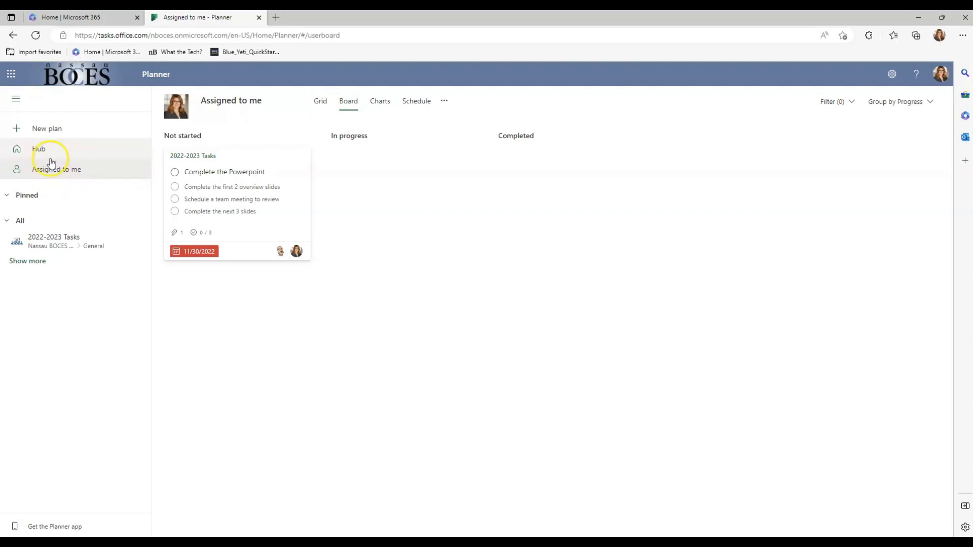
- Look at the 2022-2023 Tasks plan in the Grid, Charts and Schedule views and review its additional plan options
left_click(54, 238)
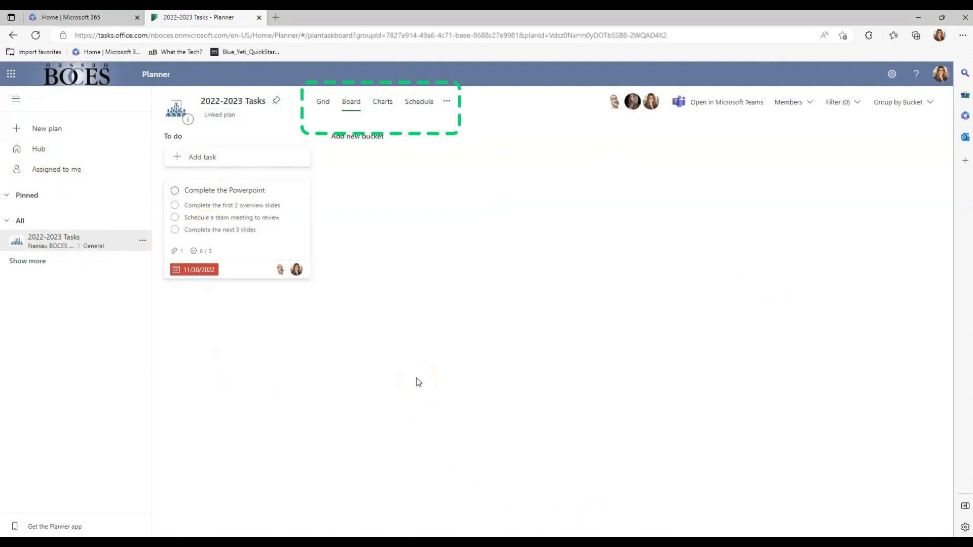
left_click(319, 103)
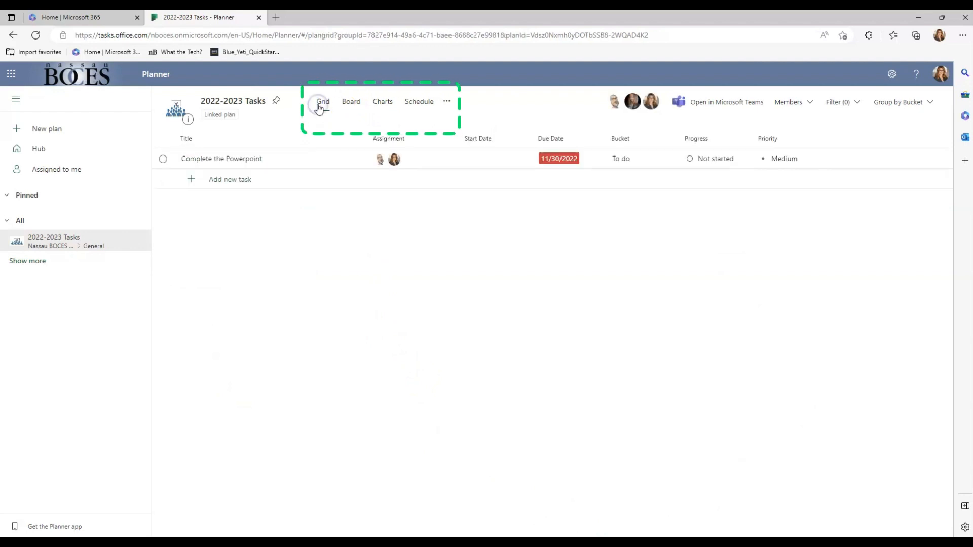
left_click(383, 104)
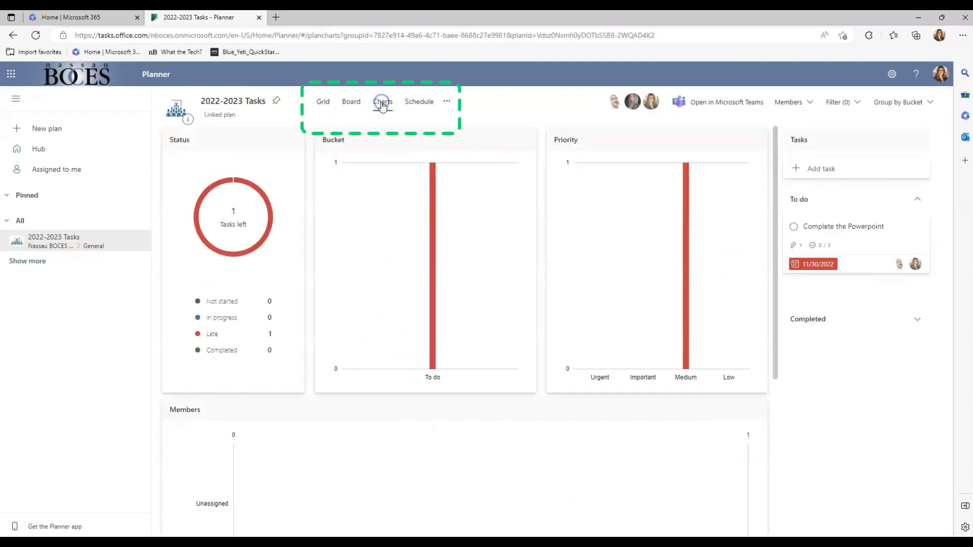
left_click(420, 108)
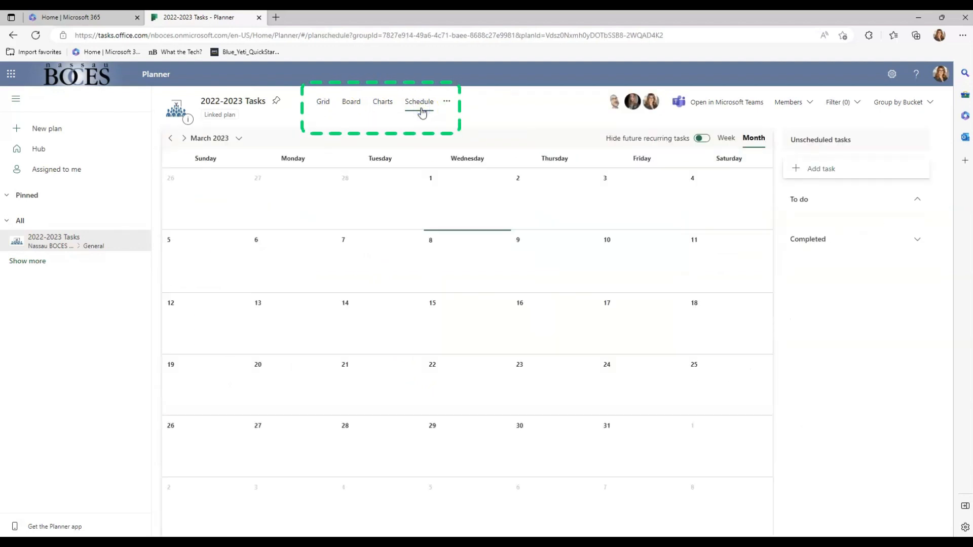
left_click(445, 104)
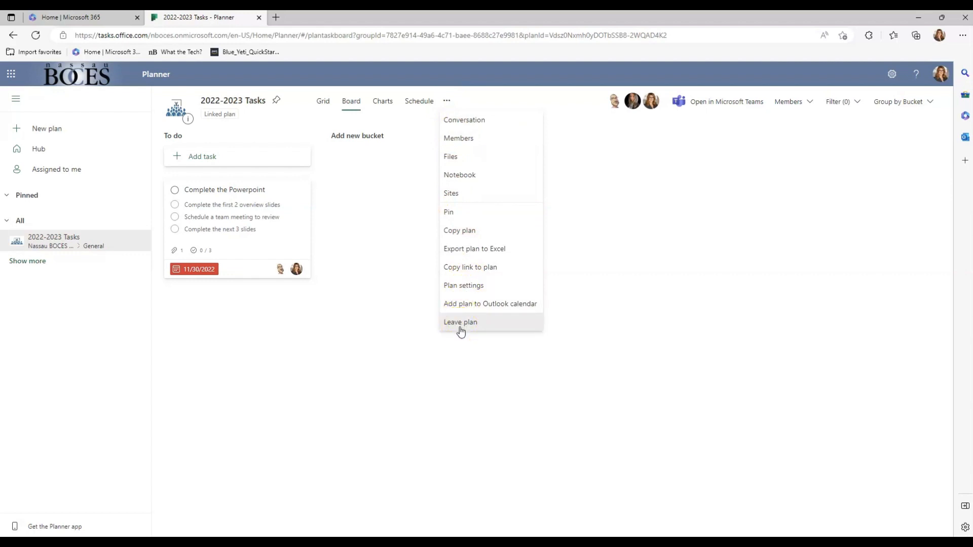
left_click(714, 144)
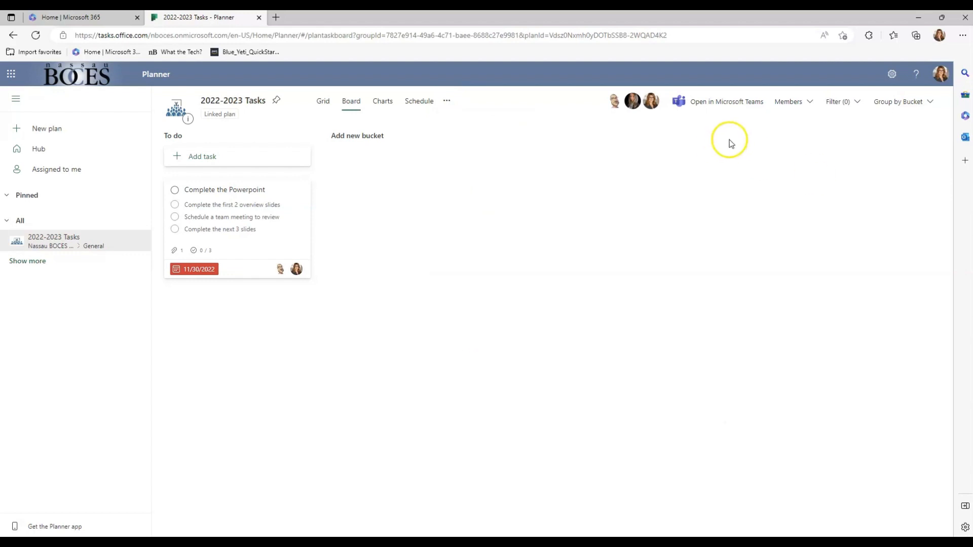
- Review the 2022-2023 Tasks plan's member list, filter categories and grouping options
left_click(799, 103)
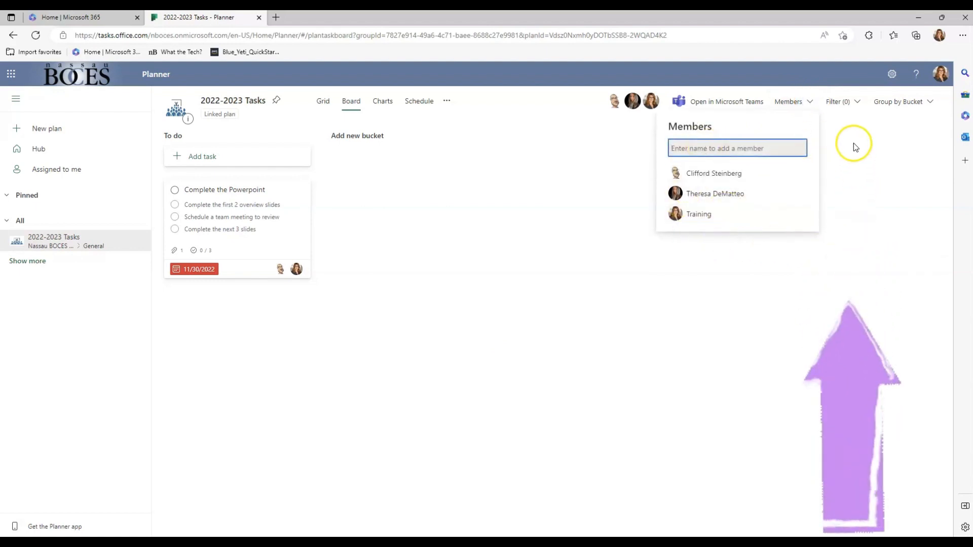
left_click(856, 102)
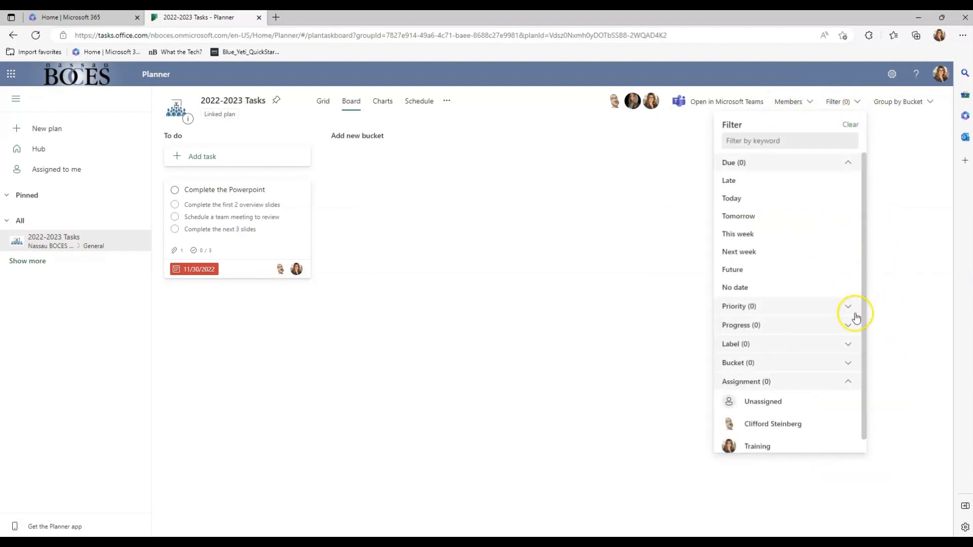
scroll(829, 352, "down", 1)
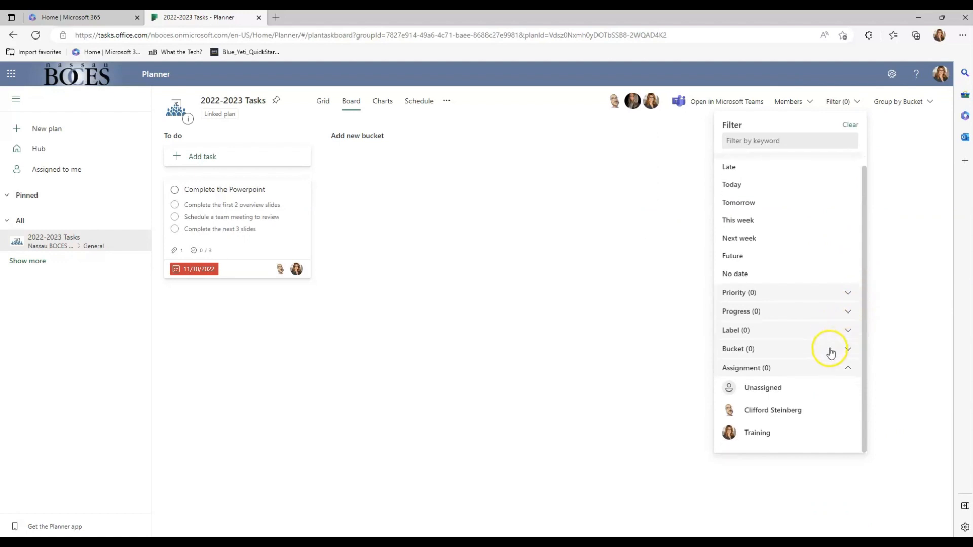
left_click(915, 102)
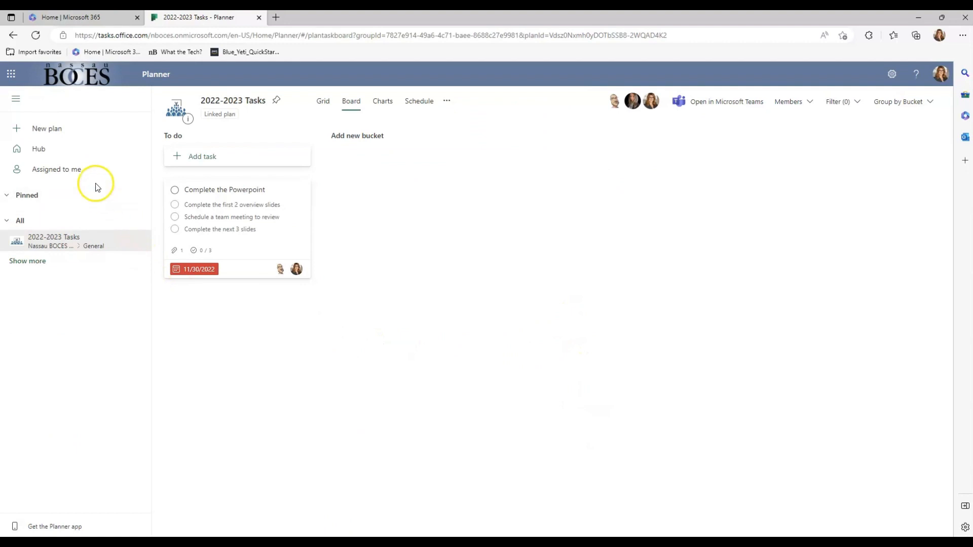
- Start a new plan from the Project Management template and title it "What the Tech? Video Creations"
left_click(44, 130)
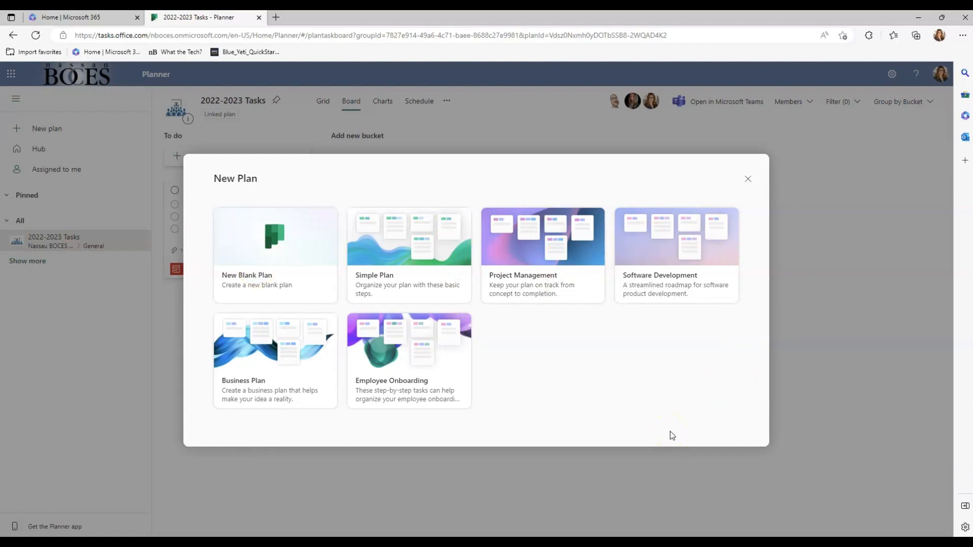
left_click(560, 262)
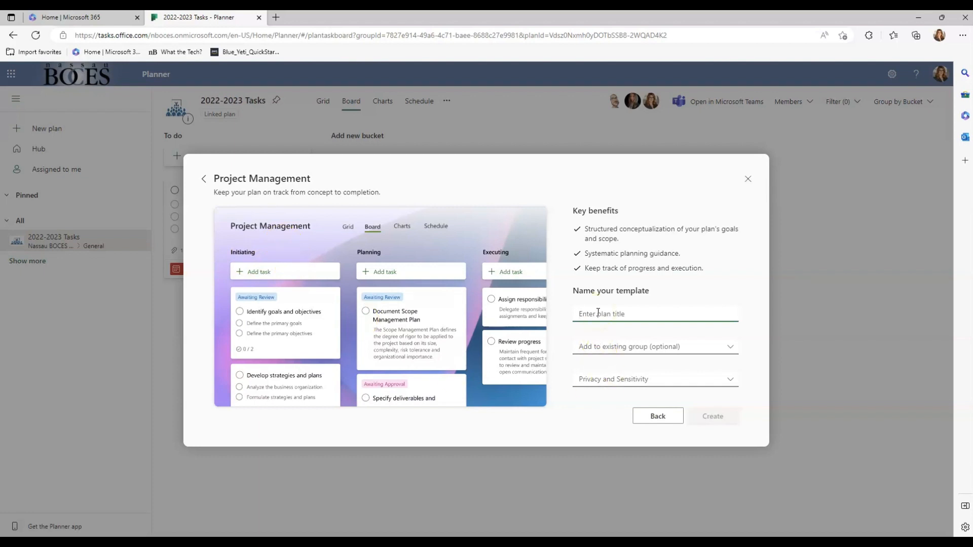
type("What the Tech? Video Creation")
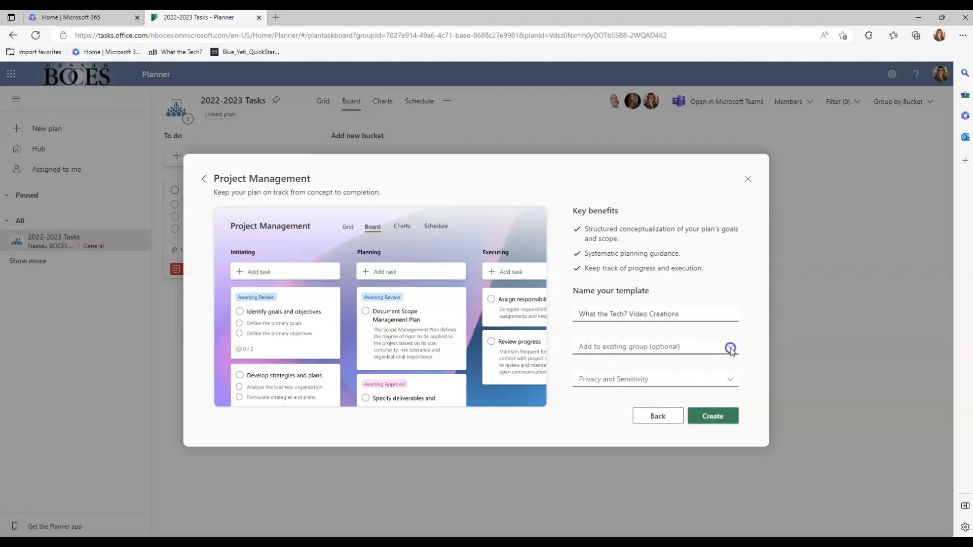
- Add the new plan to the existing Demo group and create it
left_click(731, 348)
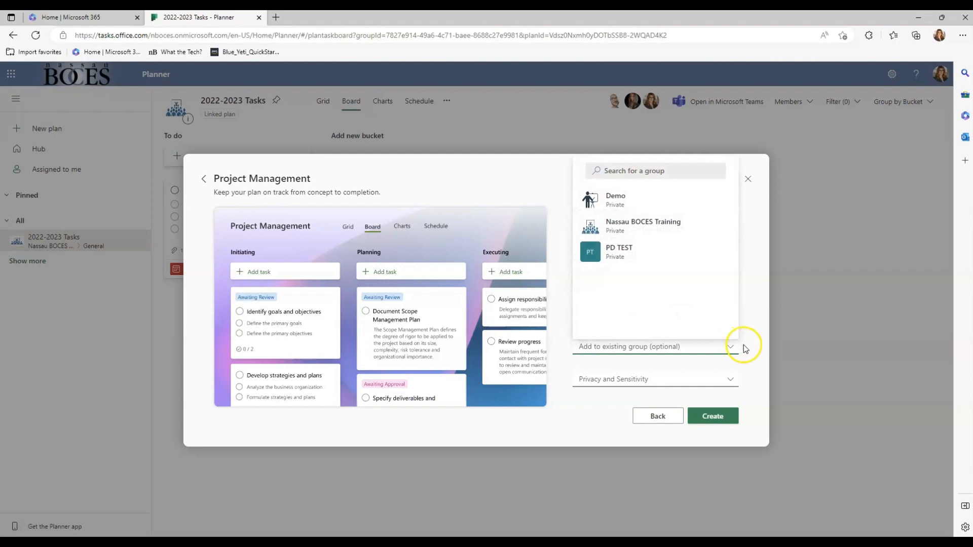
left_click(743, 347)
left_click(733, 349)
left_click(732, 348)
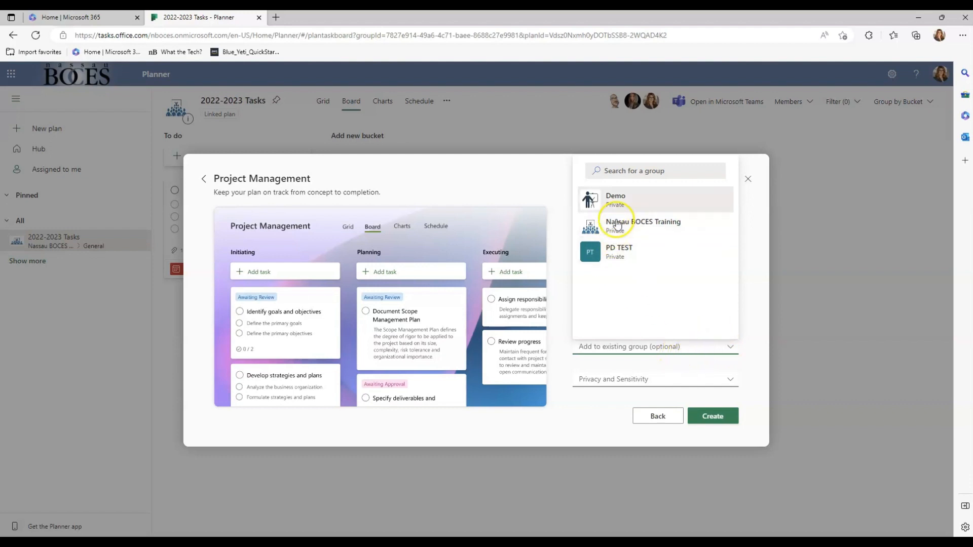
left_click(616, 201)
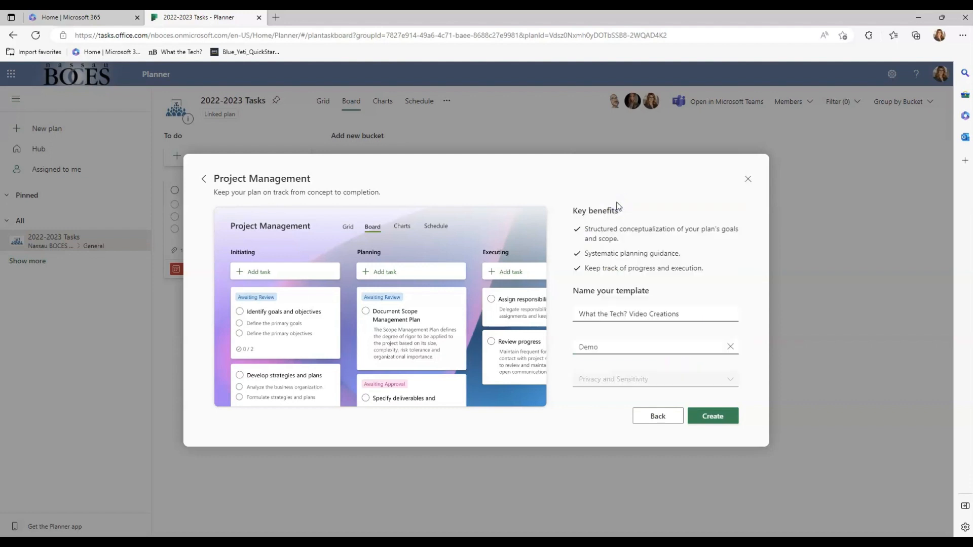
left_click(712, 416)
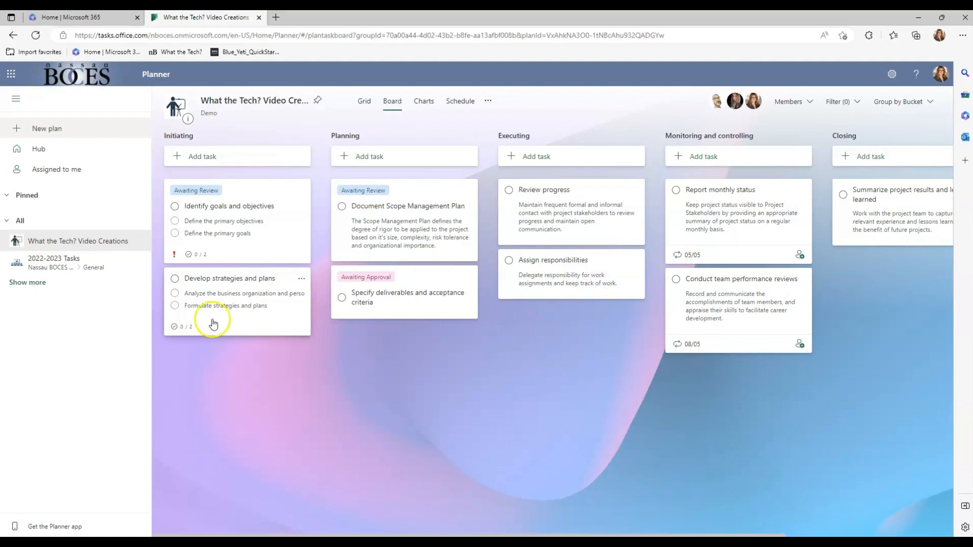
- Open the Initiating bucket's name for editing and leave the edit
mouse_move(258, 187)
left_mouse_down()
mouse_move(251, 192)
mouse_move(264, 186)
left_mouse_up()
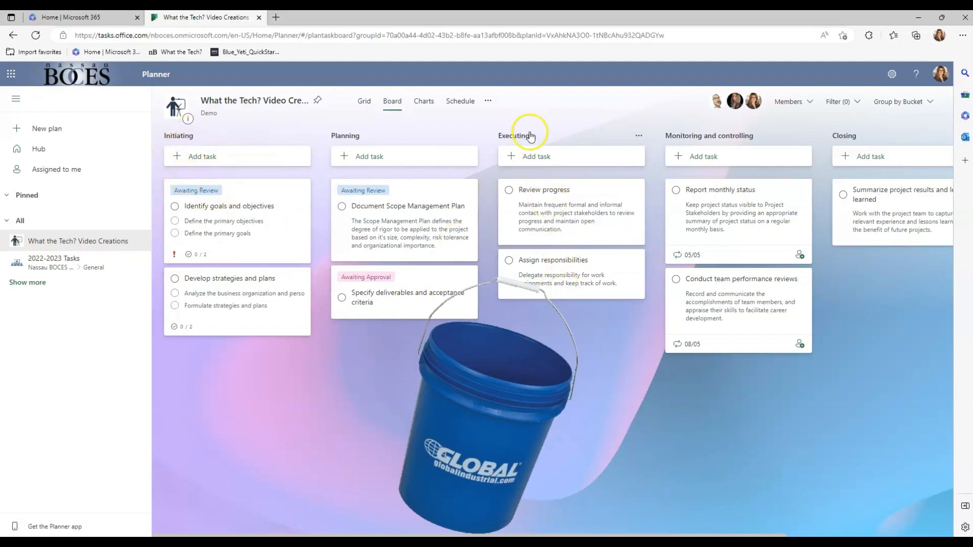
left_click(192, 135)
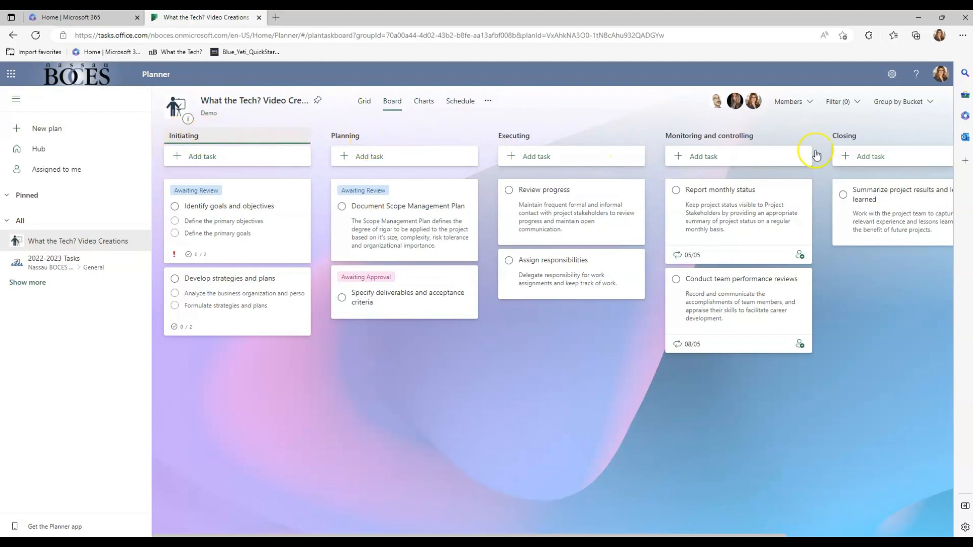
left_click(433, 404)
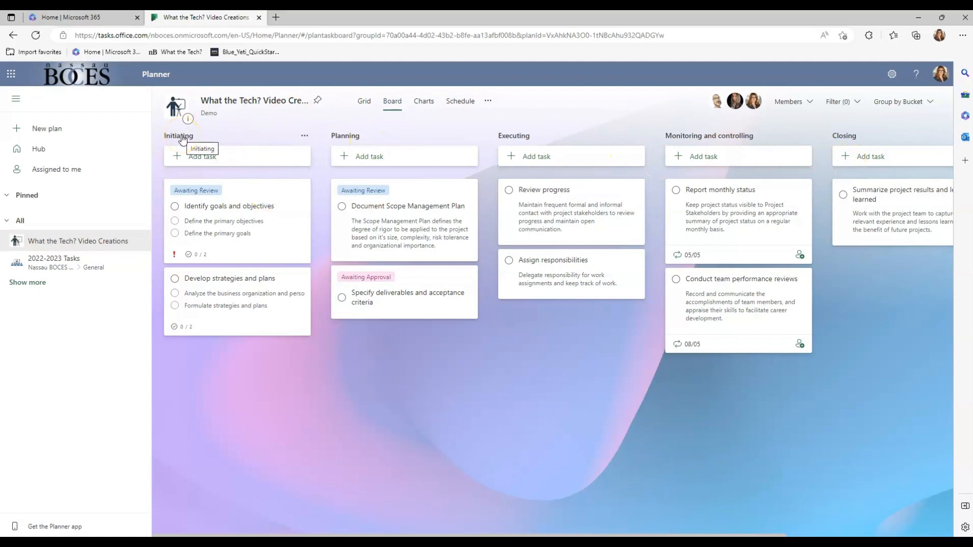
- Add a task named "Microsoft Planner" to the Initiating bucket
left_click(204, 158)
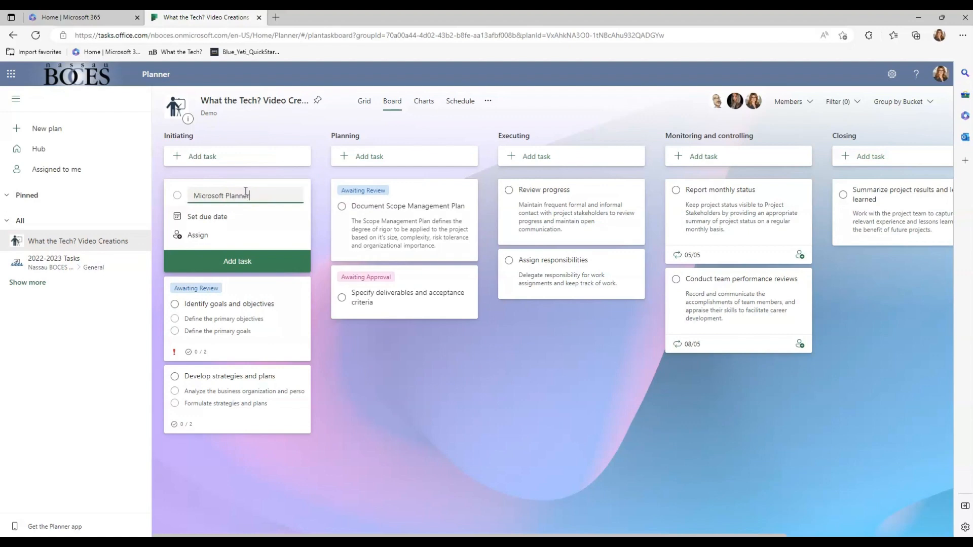
type("Microsoft Planner")
key("Return")
left_click(227, 288)
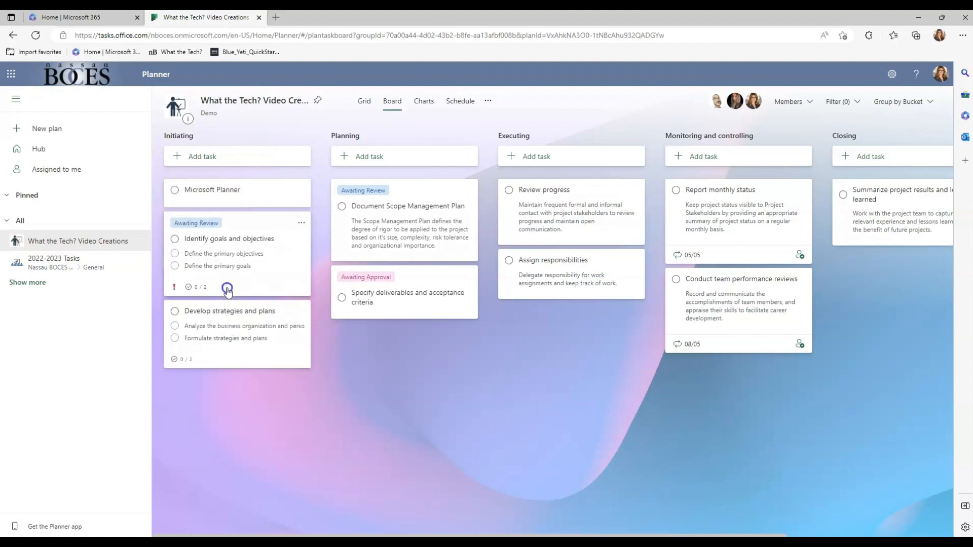
- Open the Microsoft Planner task's details, look over its fields and assign the task to Training
left_click(219, 189)
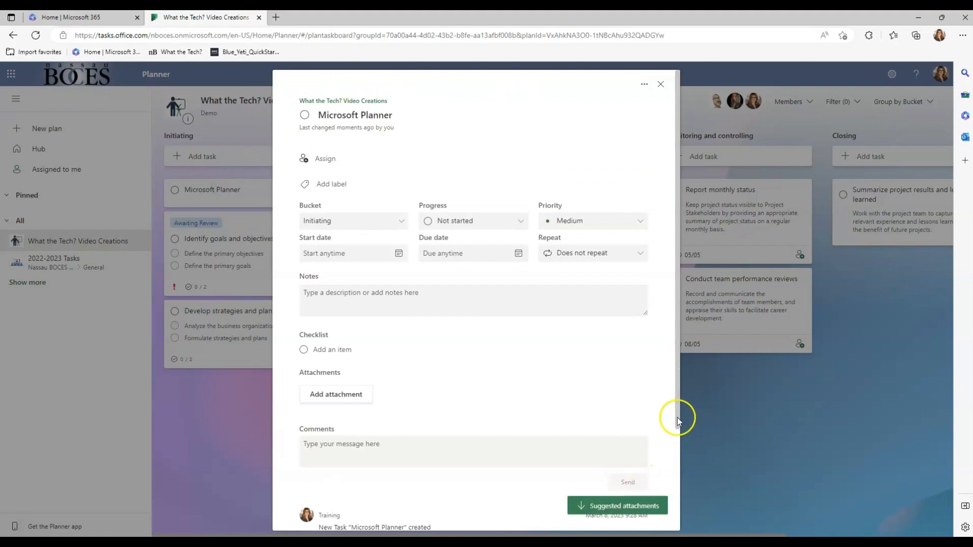
scroll(675, 414, "down", 3)
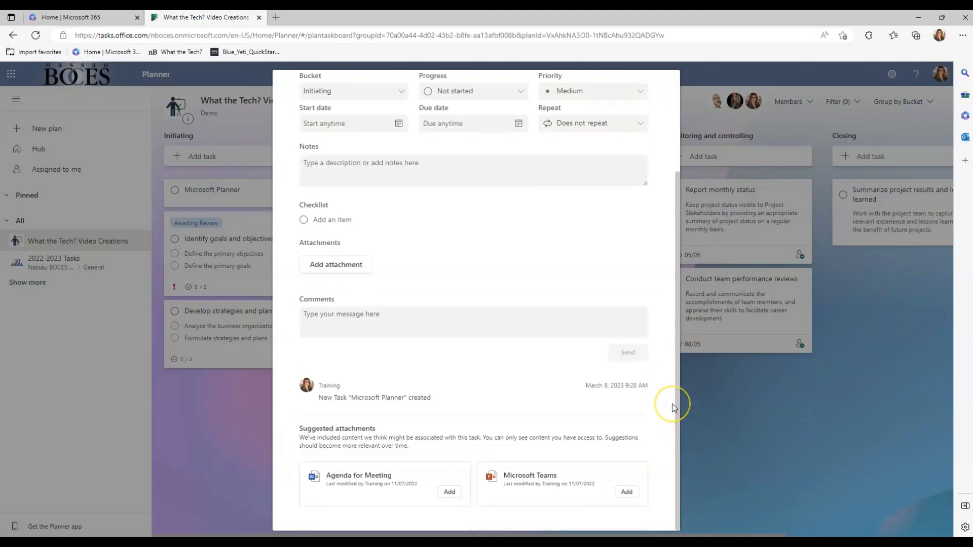
scroll(672, 404, "up", 3)
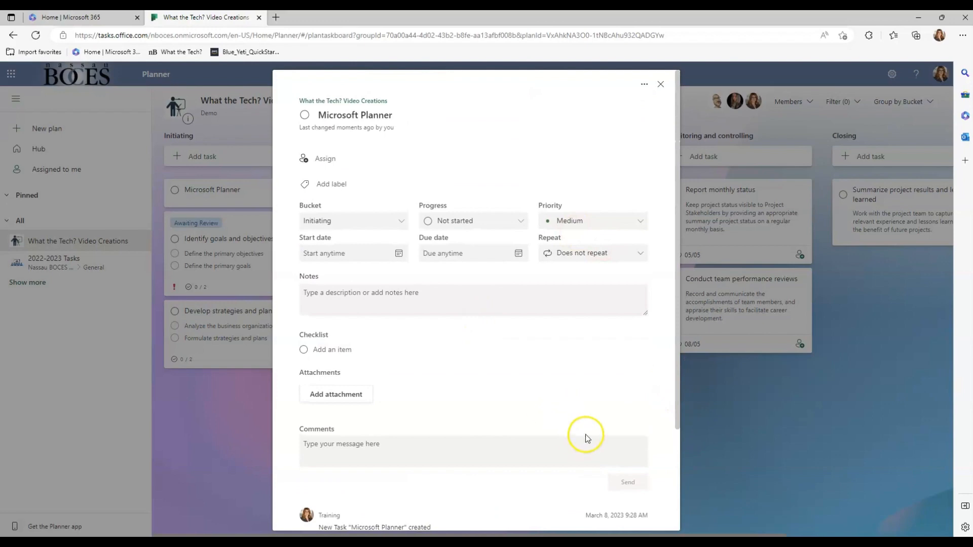
left_click(325, 158)
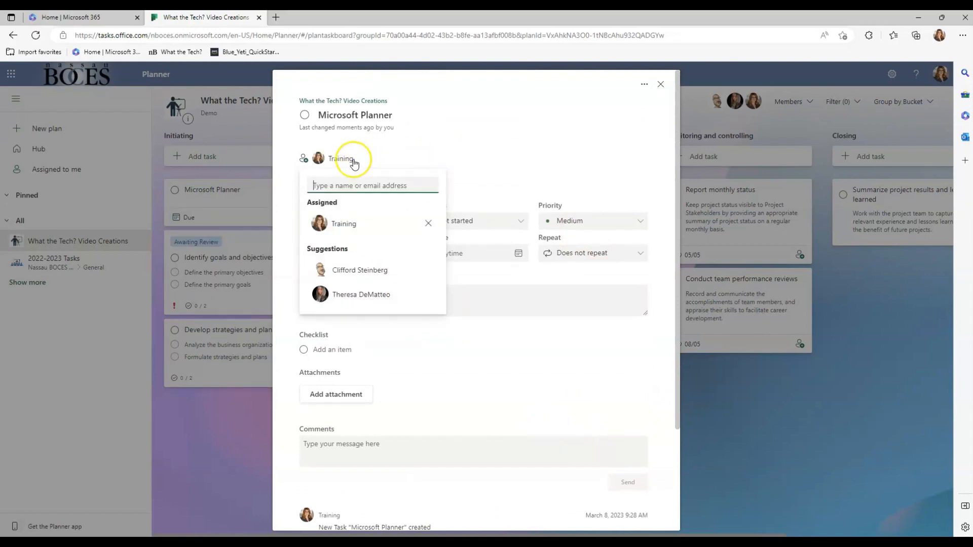
- Rename the yellow label as "Brainstorming" and apply it to the Microsoft Planner task
left_click(360, 185)
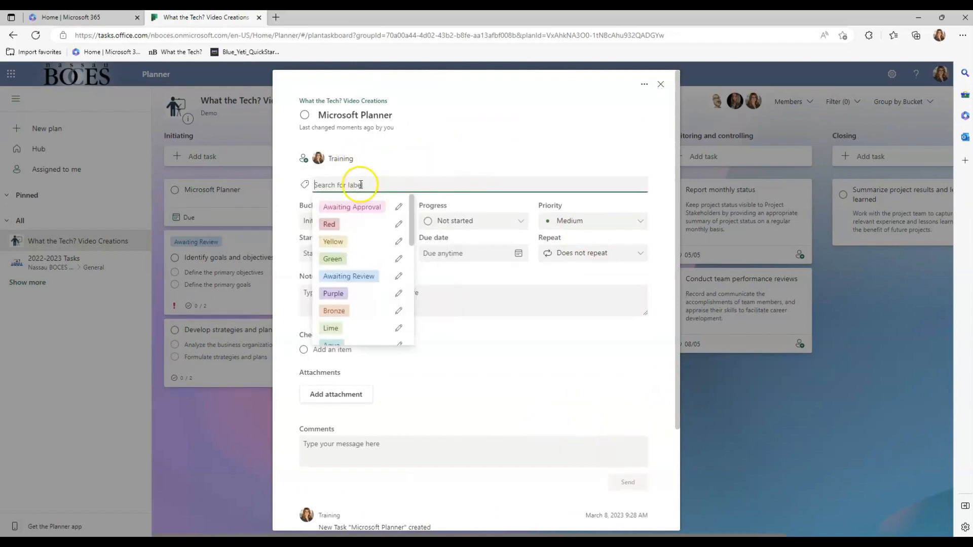
scroll(373, 278, "down", 5)
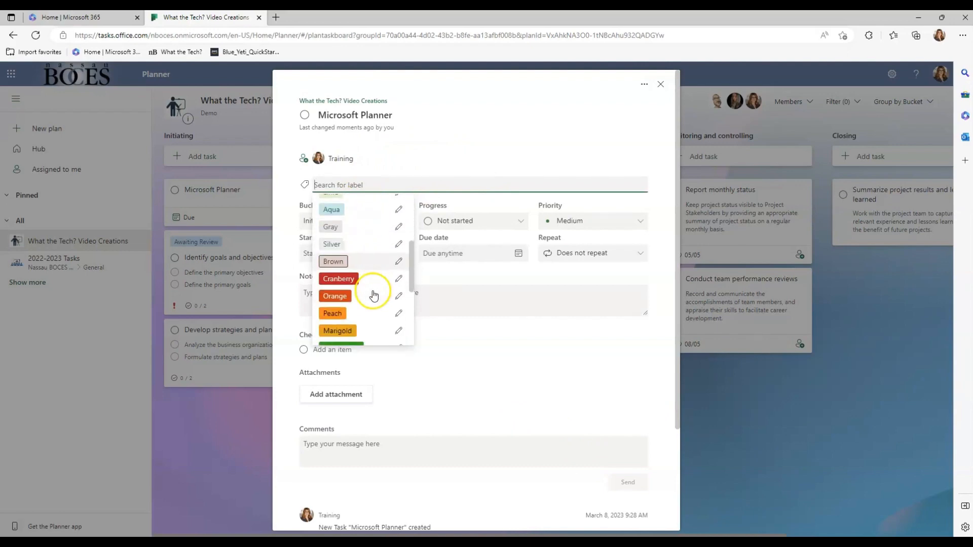
scroll(373, 284, "up", 3)
scroll(380, 304, "down", 3)
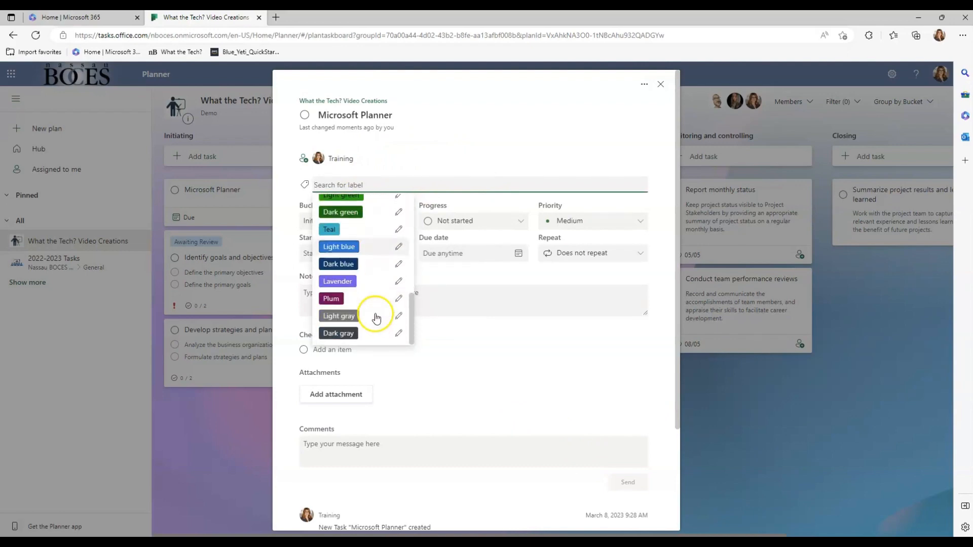
scroll(380, 295, "up", 3)
scroll(381, 295, "up", 3)
left_click(399, 207)
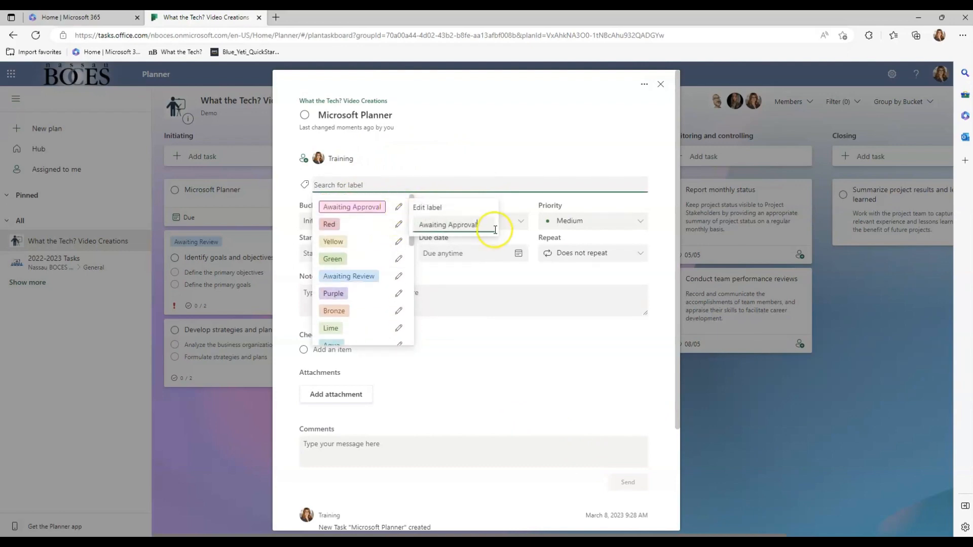
left_click(398, 241)
type("Brainstor")
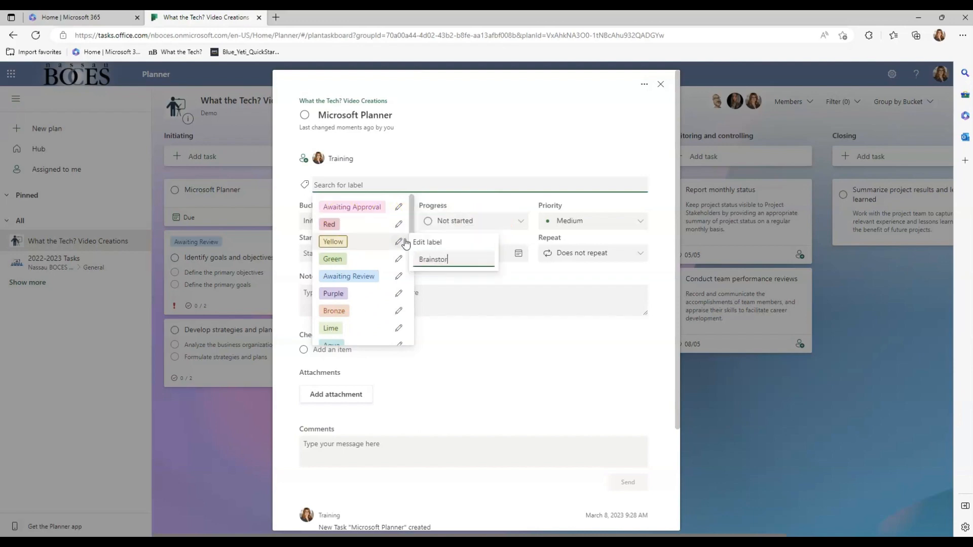
type("ming")
key("Return")
left_click(341, 241)
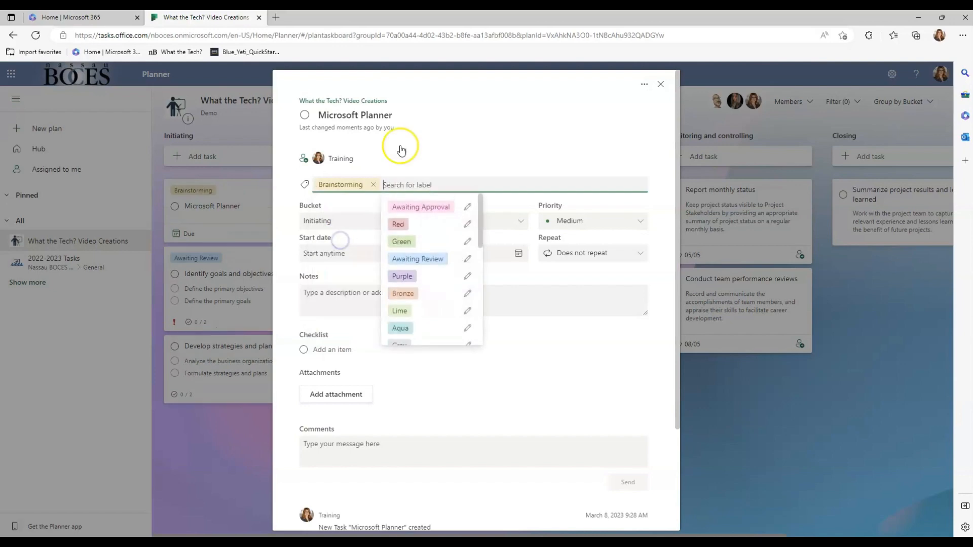
left_click(546, 389)
- Look through the remaining labels available for the Microsoft Planner task and close the list
left_click(388, 187)
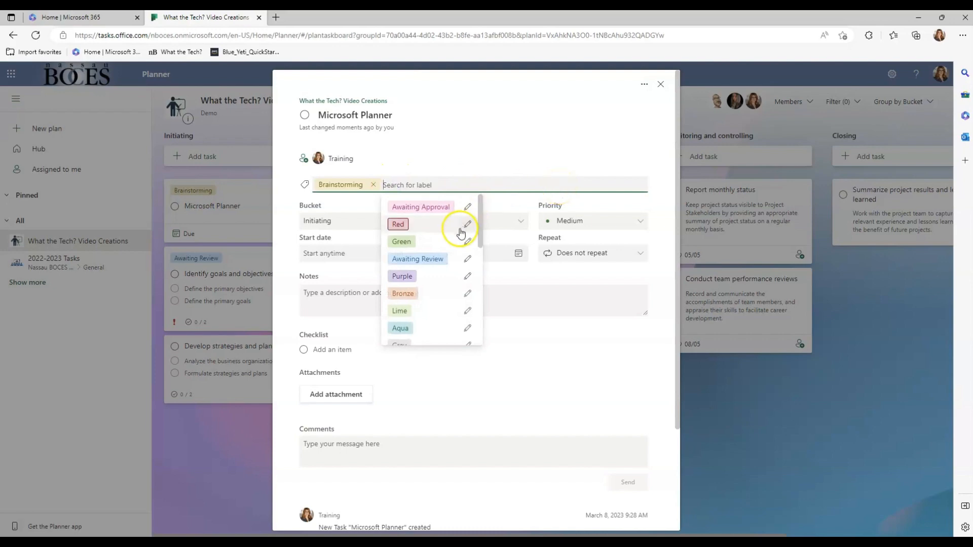
scroll(456, 238, "down", 5)
scroll(438, 252, "down", 3)
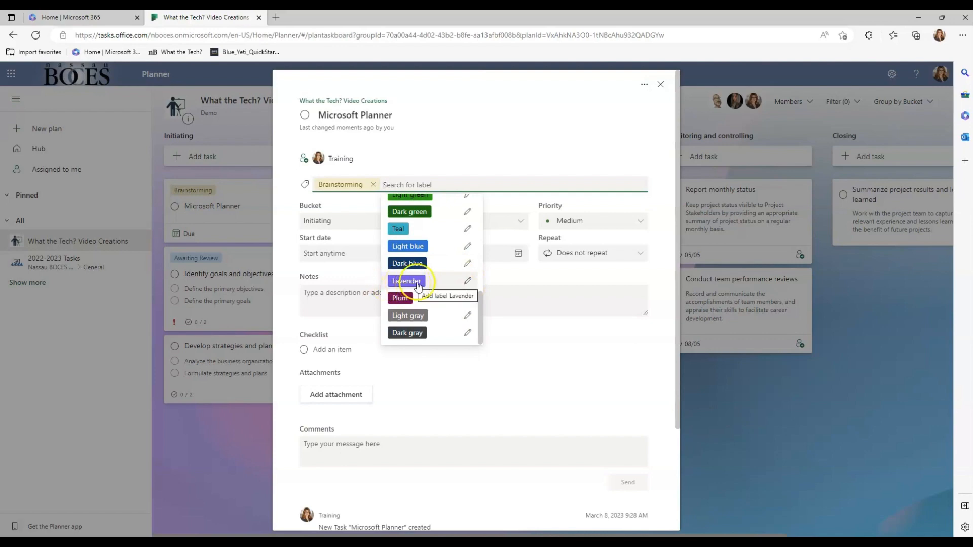
left_click(519, 330)
- View the task's progress options and set its priority to Important
left_click(516, 222)
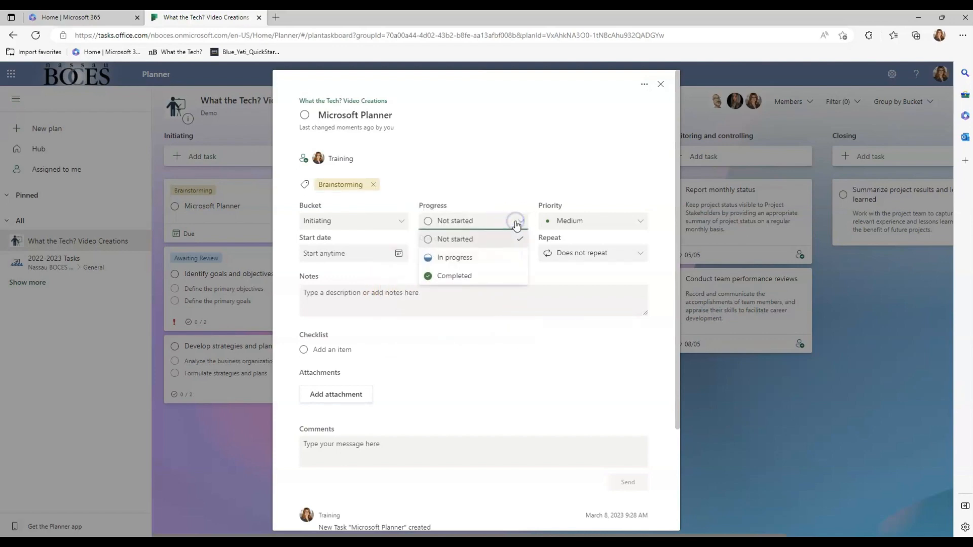
left_click(641, 222)
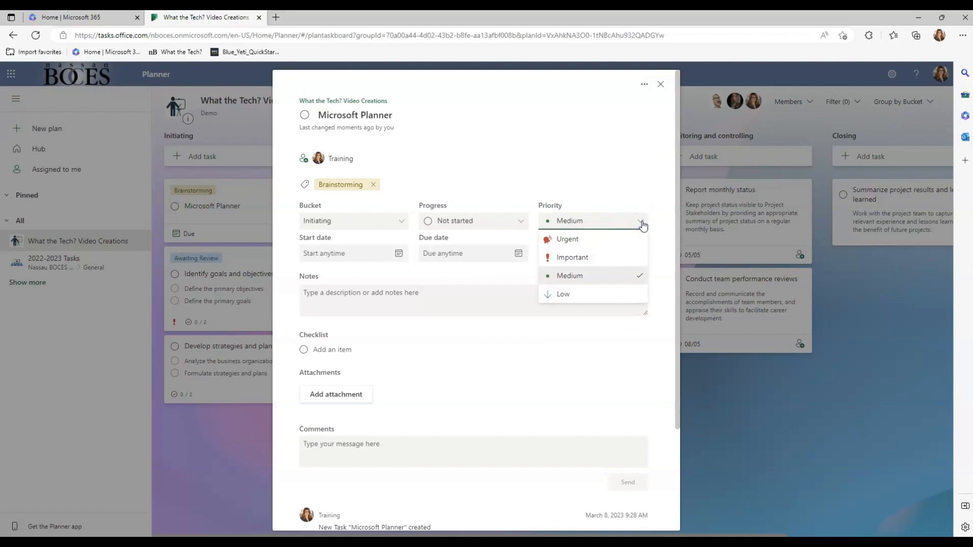
left_click(572, 257)
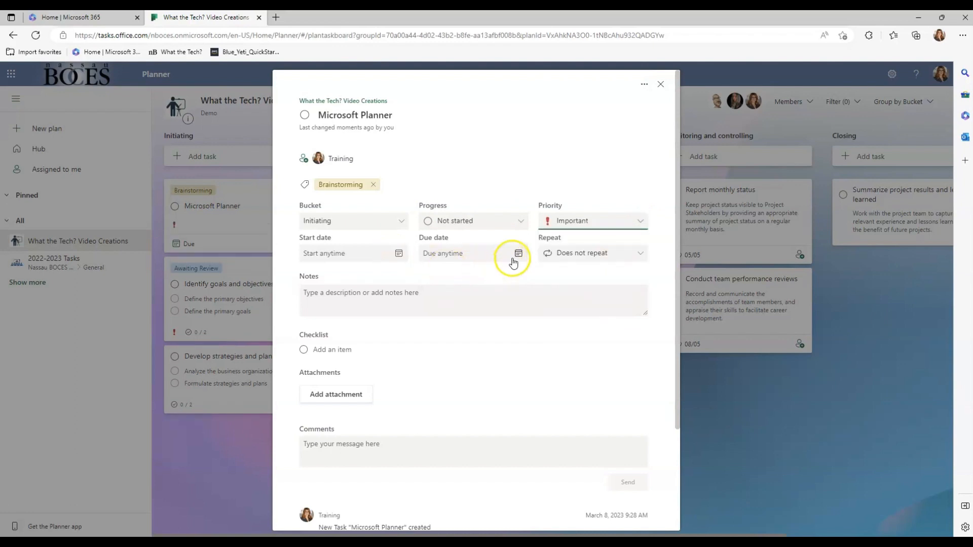
- View the task's repeat options and notes field, and add a checklist item named "Gather research"
left_click(640, 254)
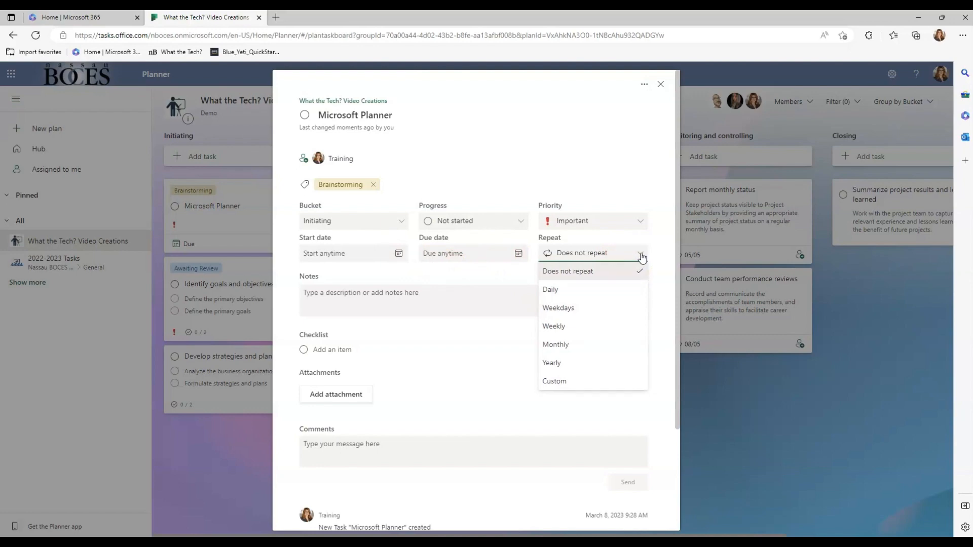
left_click(311, 297)
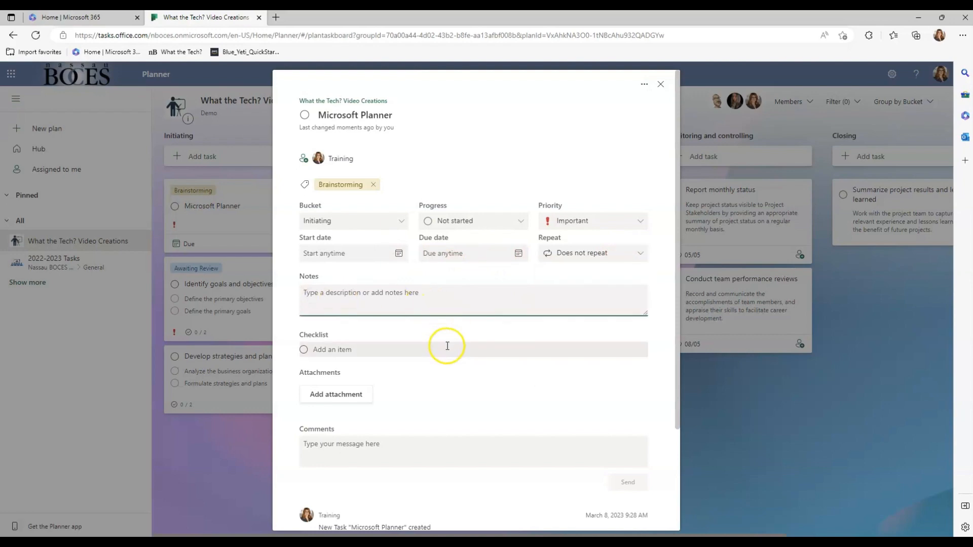
scroll(450, 349, "down", 2)
left_click(335, 221)
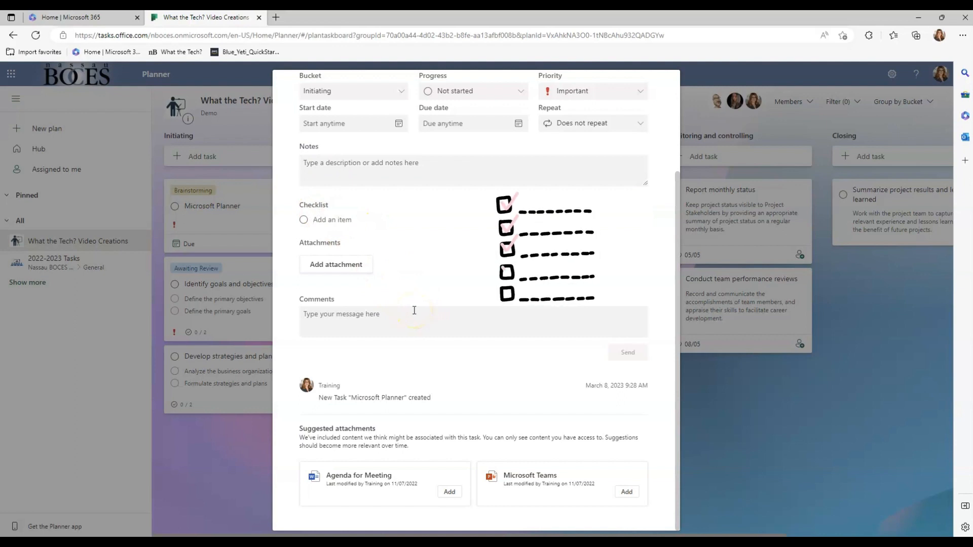
type("Gather research")
key("Return")
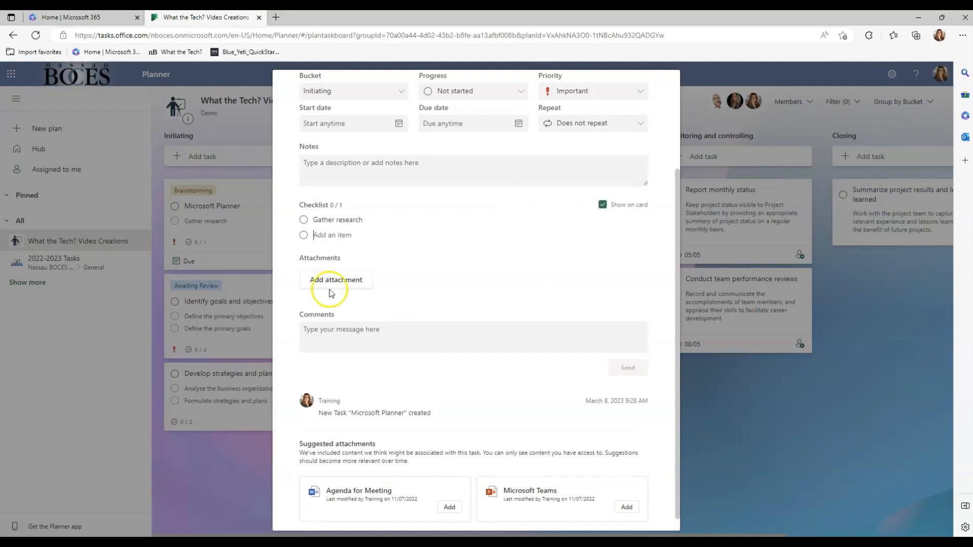
- View the task's attachment sources and comment field, and close the task details
left_click(339, 285)
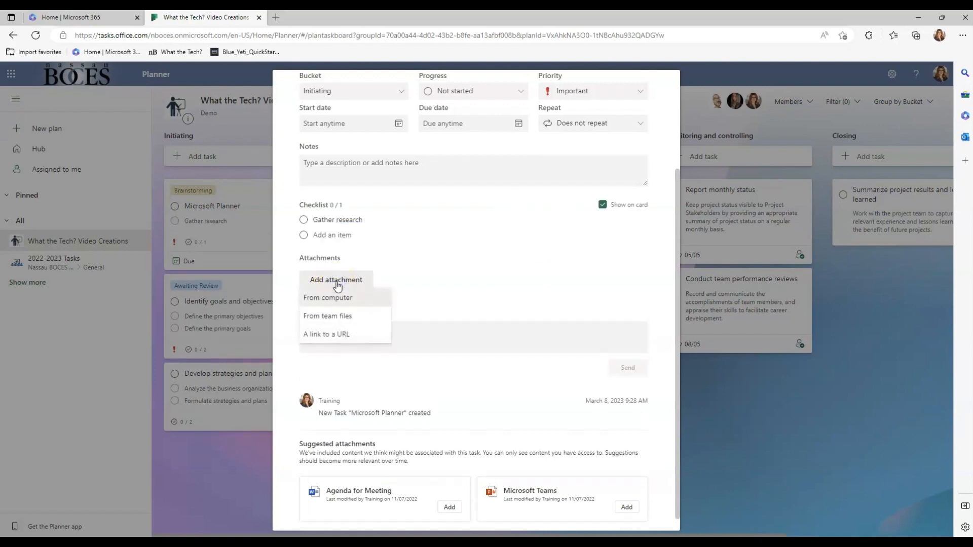
left_click(382, 336)
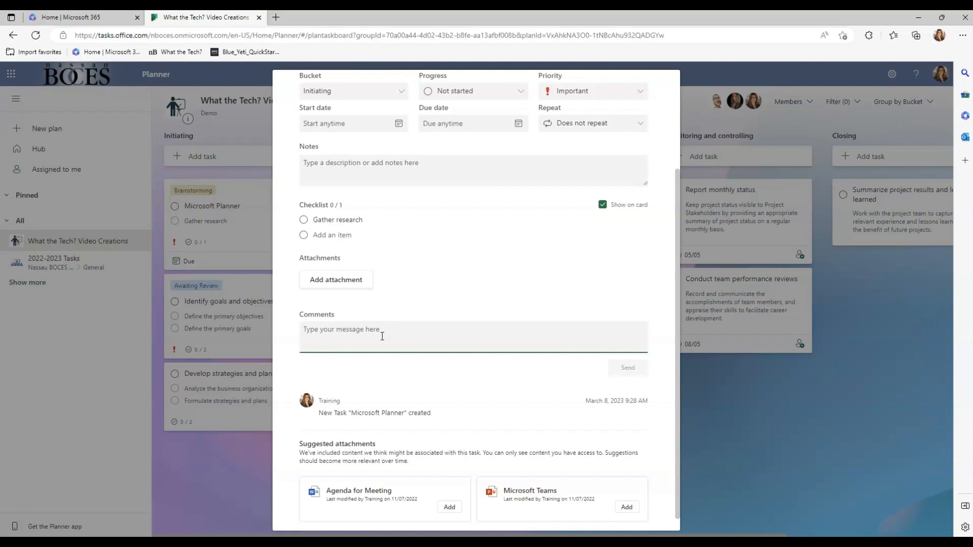
scroll(516, 373, "up", 3)
left_click(660, 86)
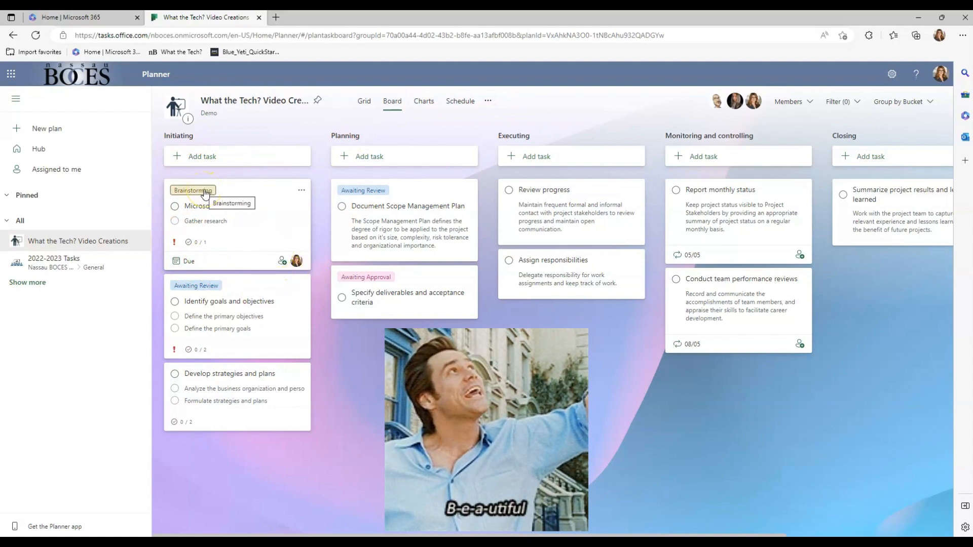
- Mark the Microsoft Planner task as complete and reopen it from the Initiating bucket's completed tasks
left_click_drag(241, 189, 174, 212)
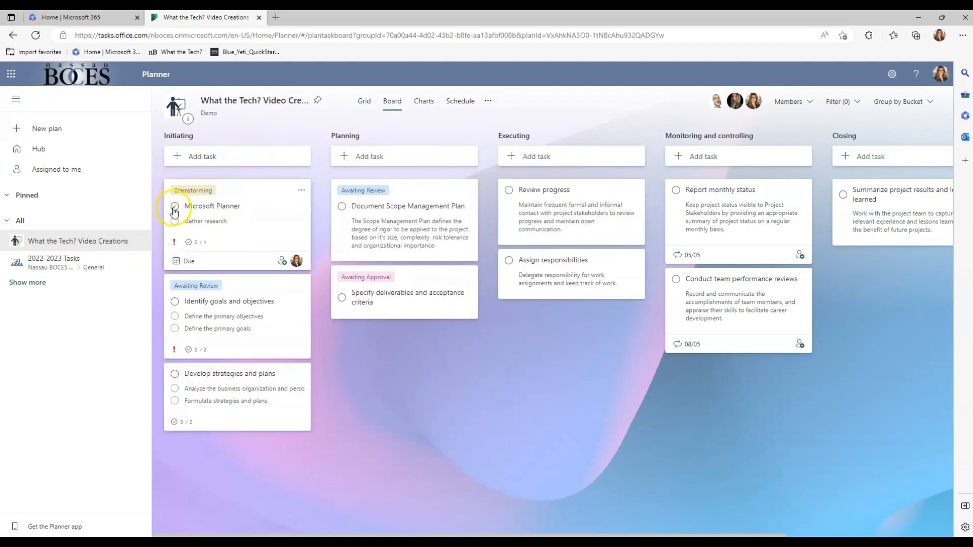
left_click(175, 206)
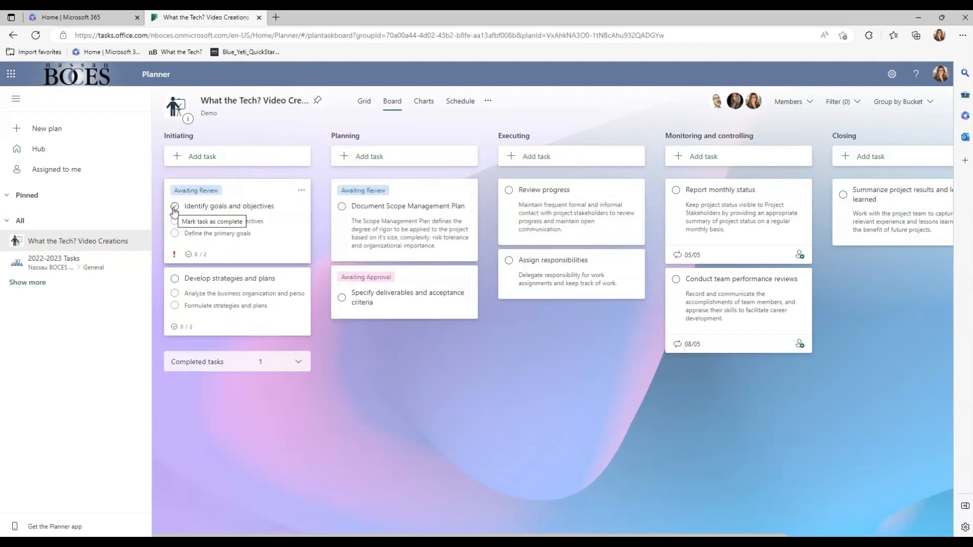
left_click(297, 361)
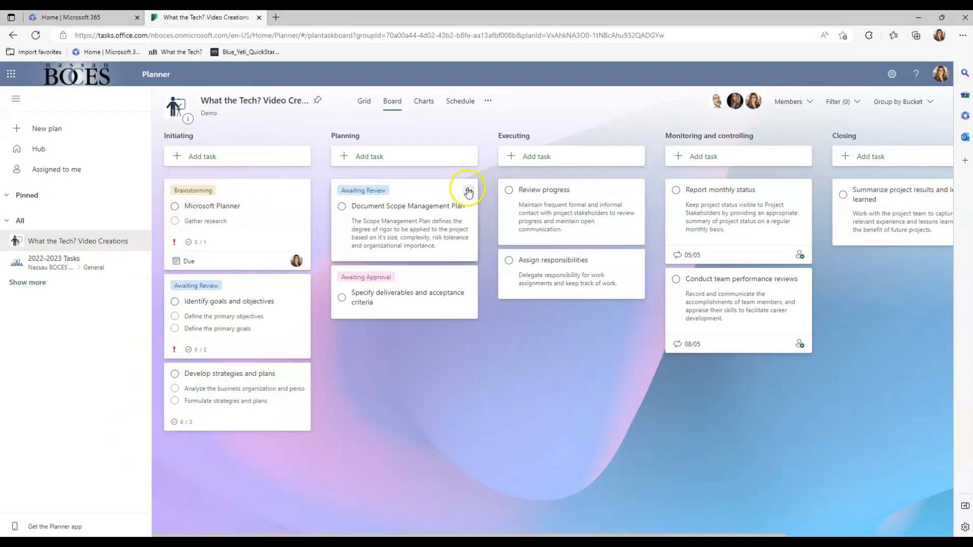
- Review the label, assign, copy, link, move and delete options of the Document Scope Management Plan task
left_click(468, 192)
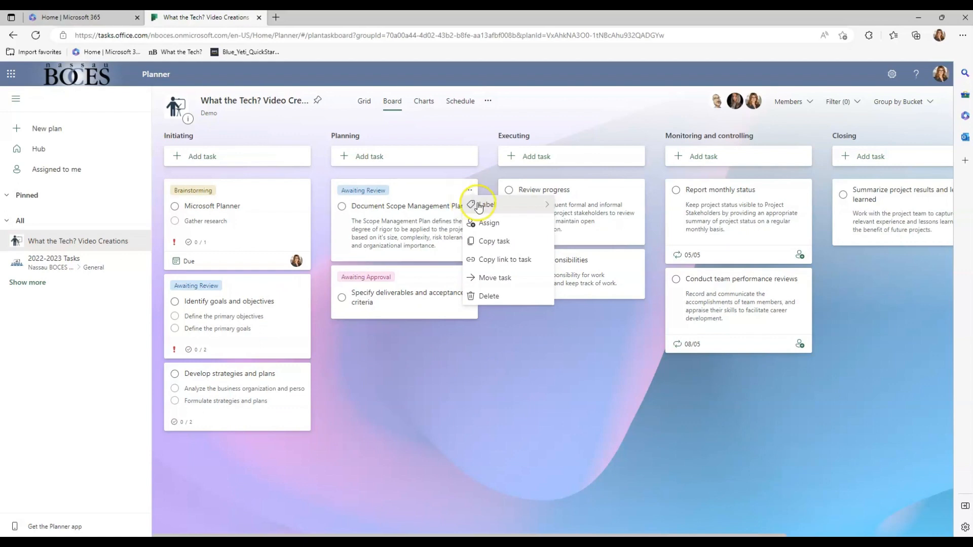
left_click(500, 206)
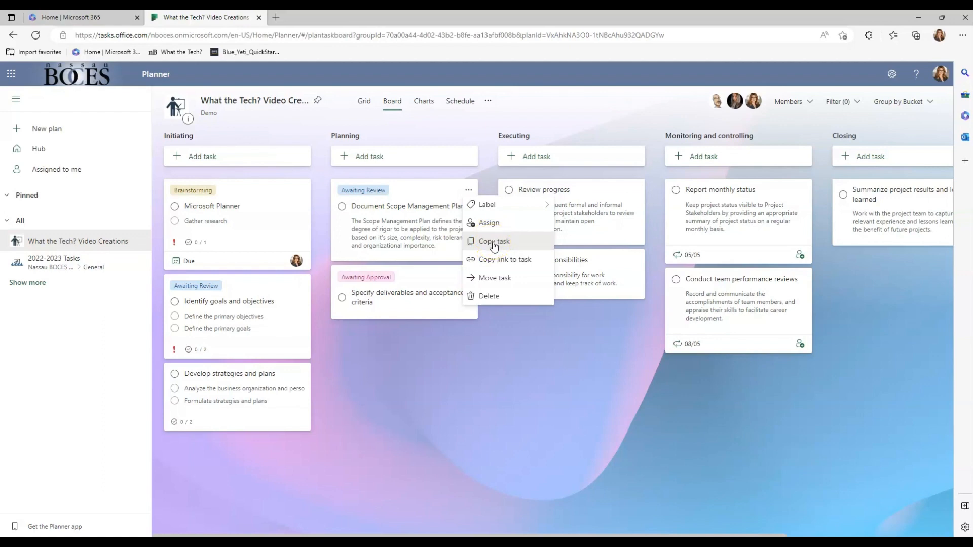
left_click(508, 260)
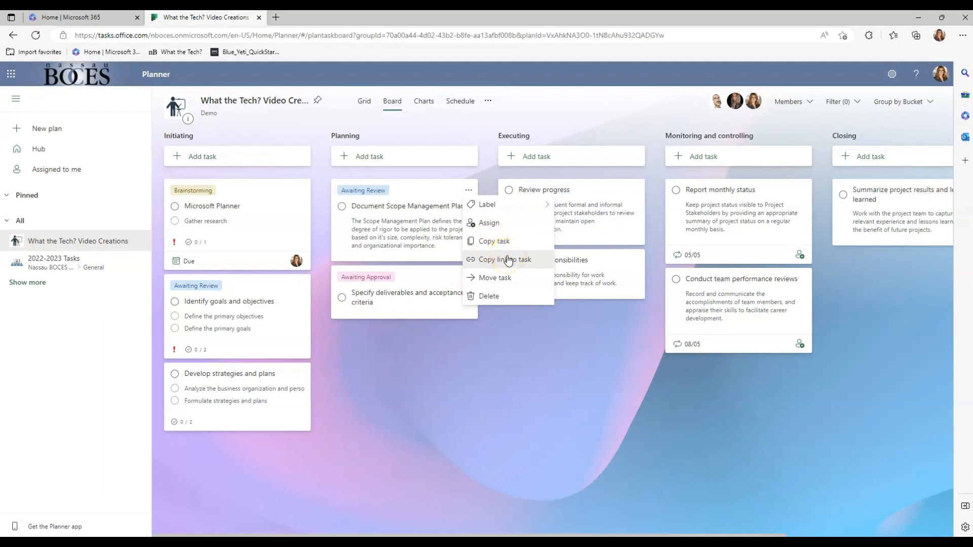
left_click(491, 300)
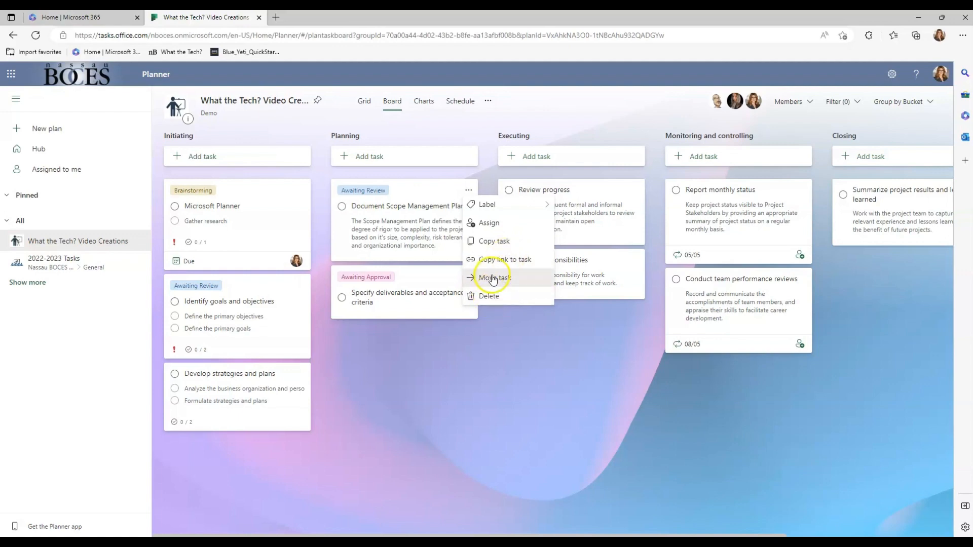
left_click(497, 336)
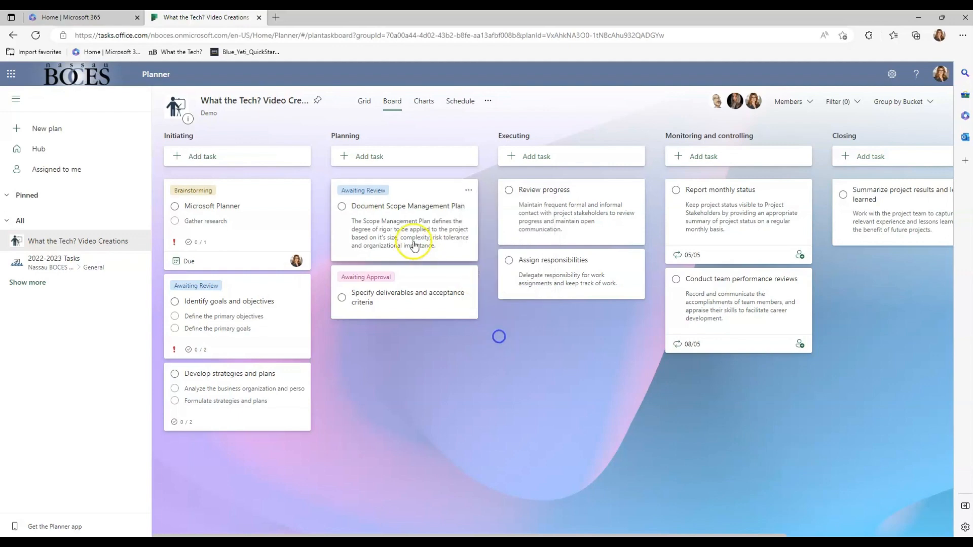
mouse_move(395, 223)
left_mouse_down()
mouse_move(560, 216)
mouse_move(437, 208)
mouse_move(406, 217)
left_mouse_up()
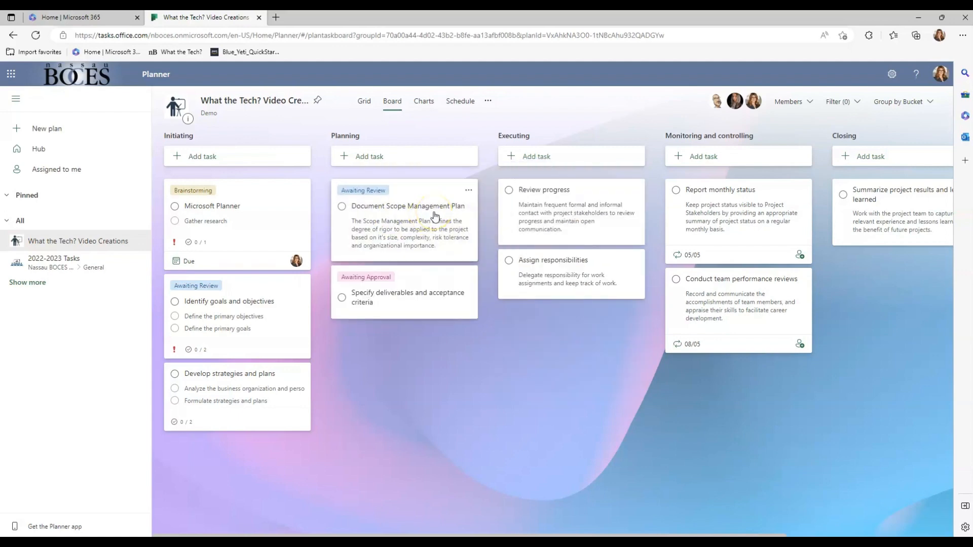
- Add a new bucket named "Pending" after the Closing bucket
left_click_drag(599, 536, 765, 535)
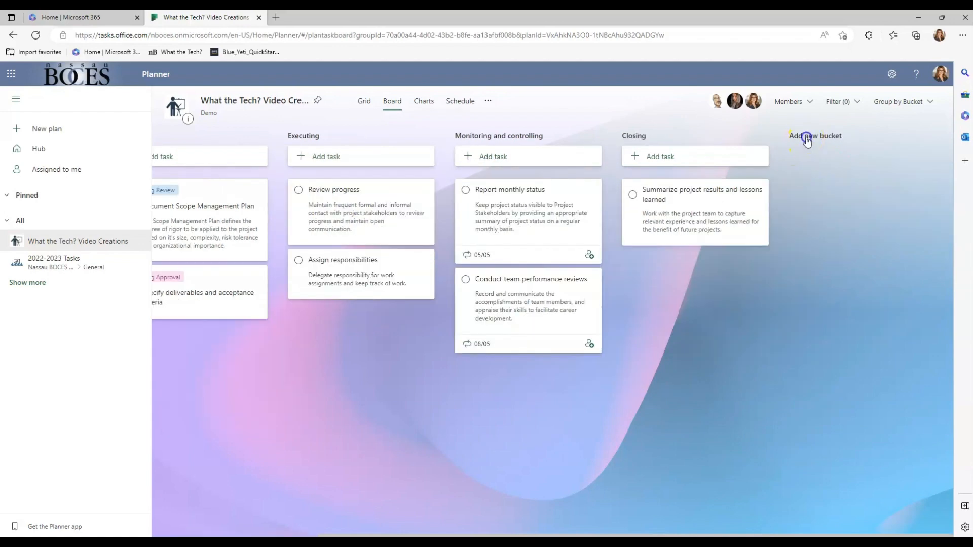
left_click(807, 140)
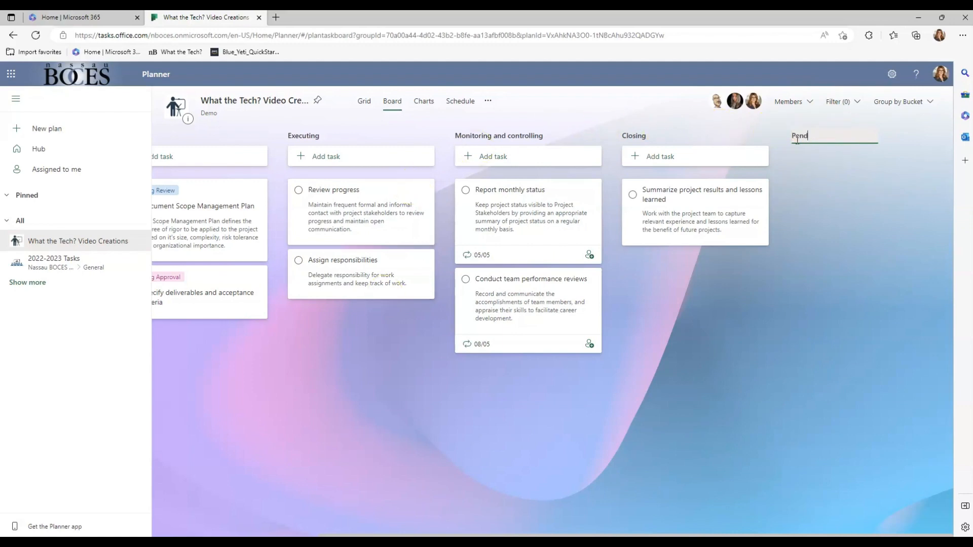
type("Pending")
key("Return")
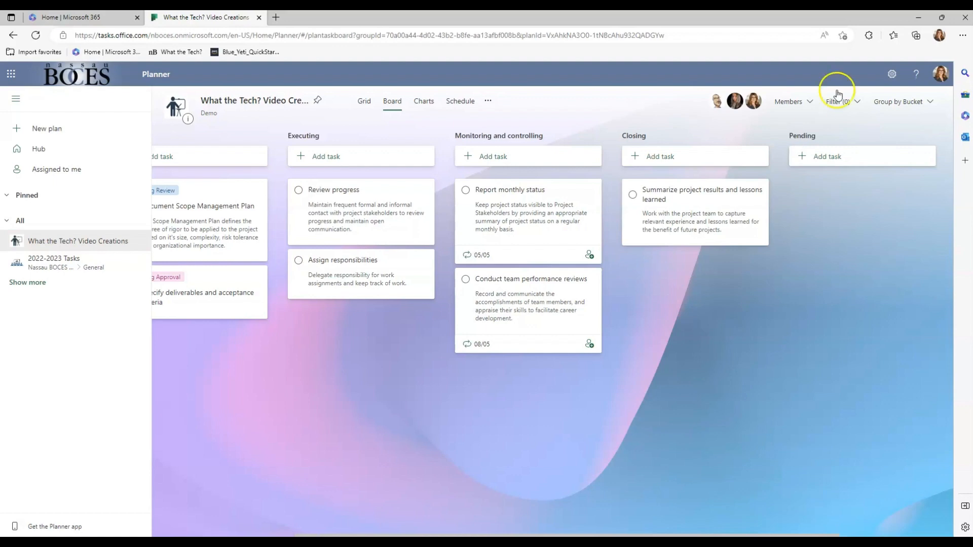
- Change the plan's background to the white design with pink and purple dots in the plan settings, and look over the notification settings
left_click_drag(758, 531, 235, 520)
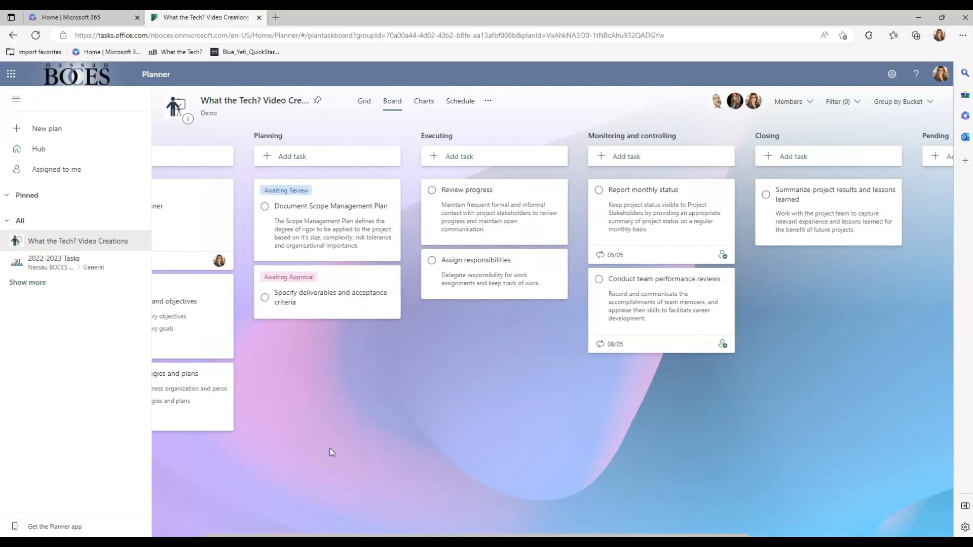
left_click(271, 101)
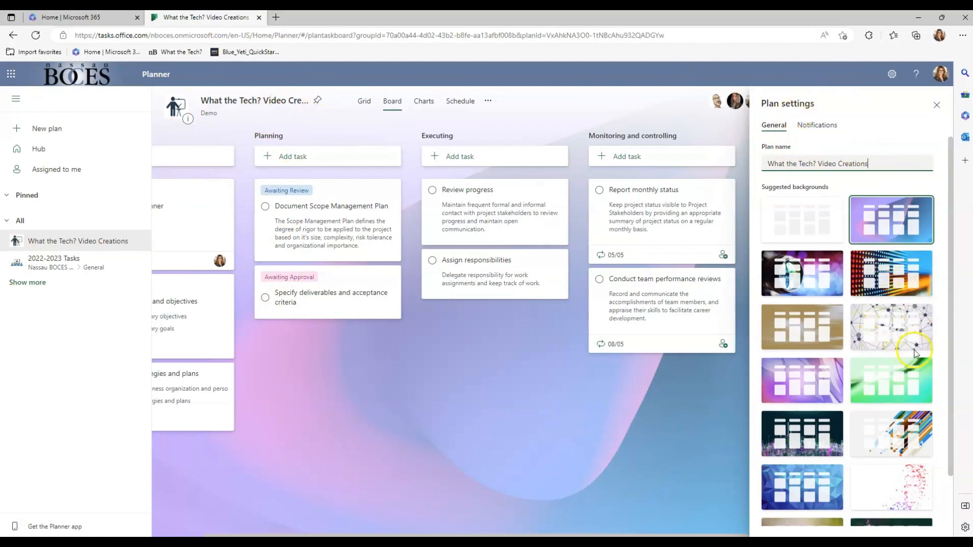
scroll(908, 231, "down", 2)
left_click(806, 379)
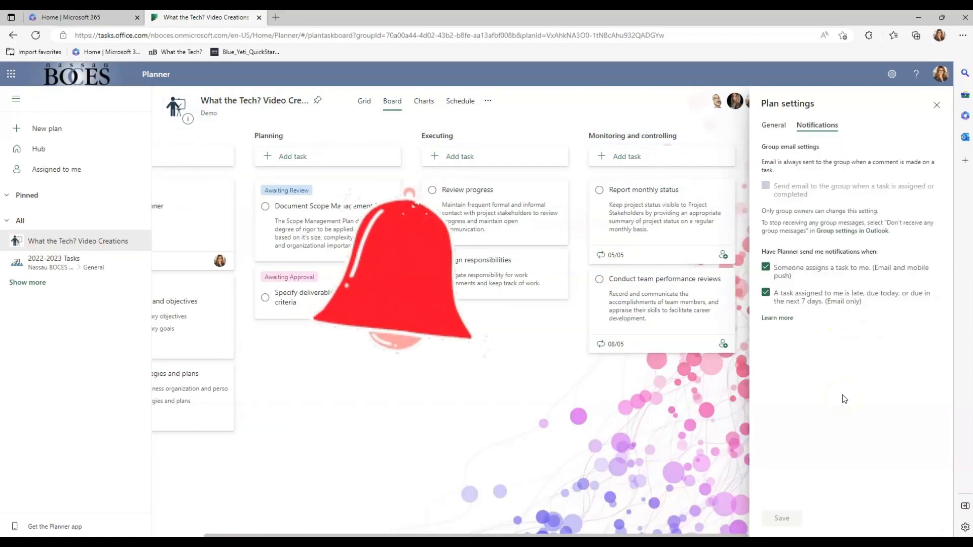
left_click(938, 105)
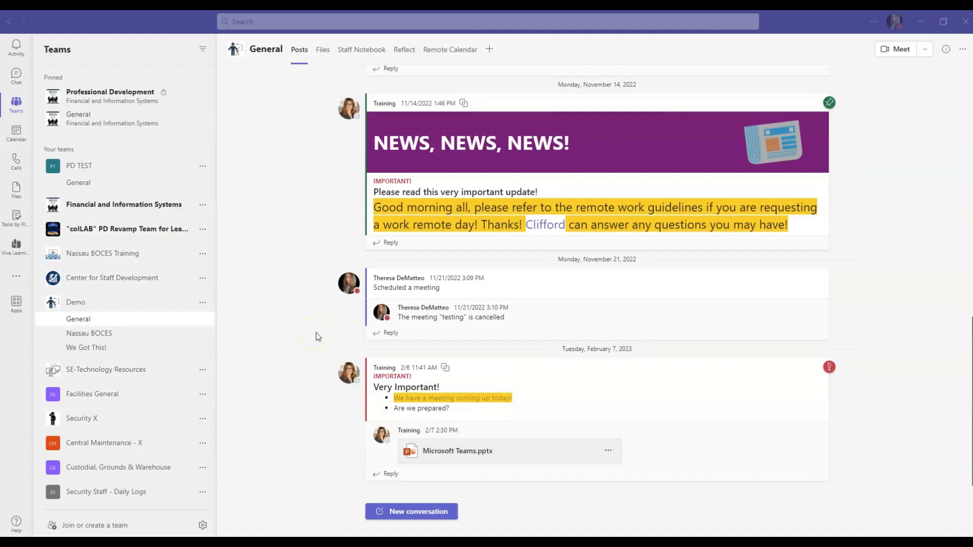
- Look through the Demo team's Nassau BOCES and We Got This! channels, and return to its General channel
left_click(80, 335)
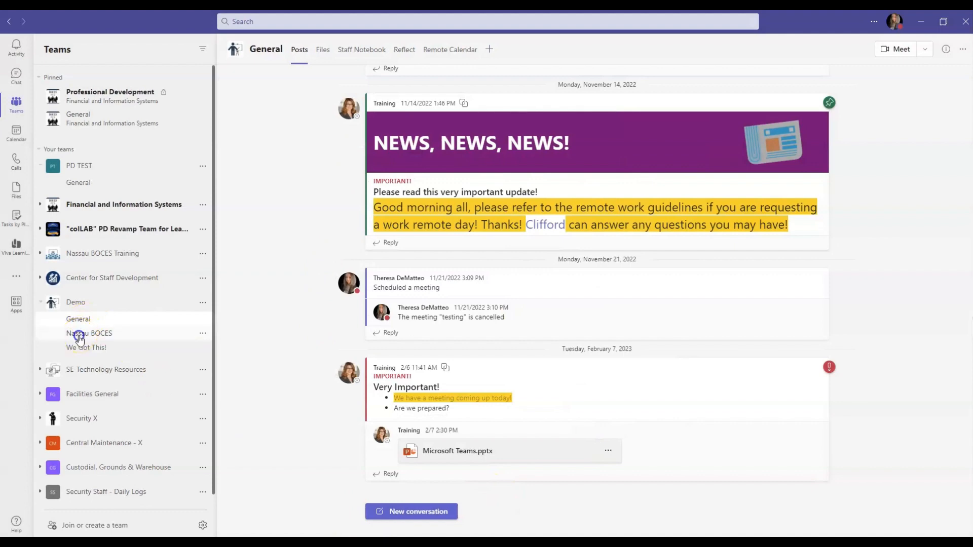
left_click(79, 348)
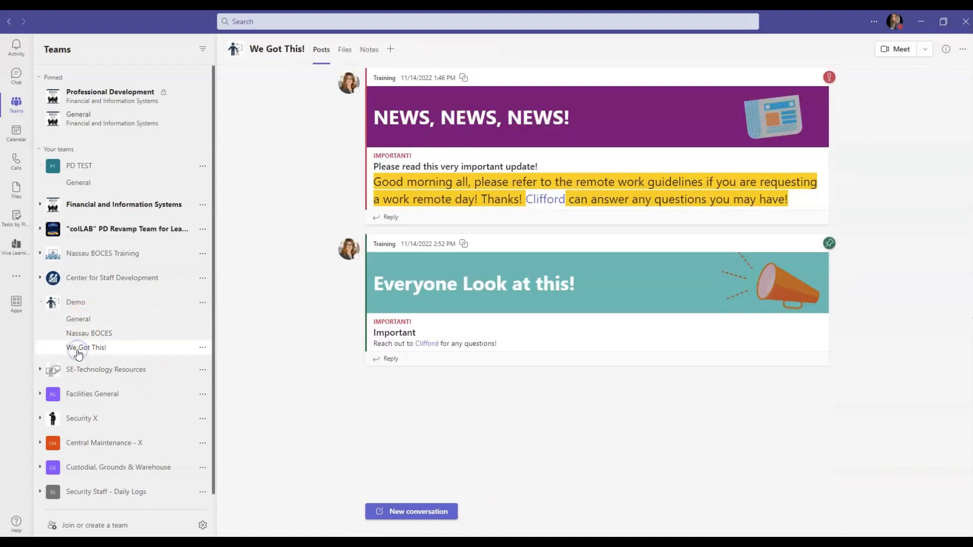
left_click(80, 304)
left_click(78, 303)
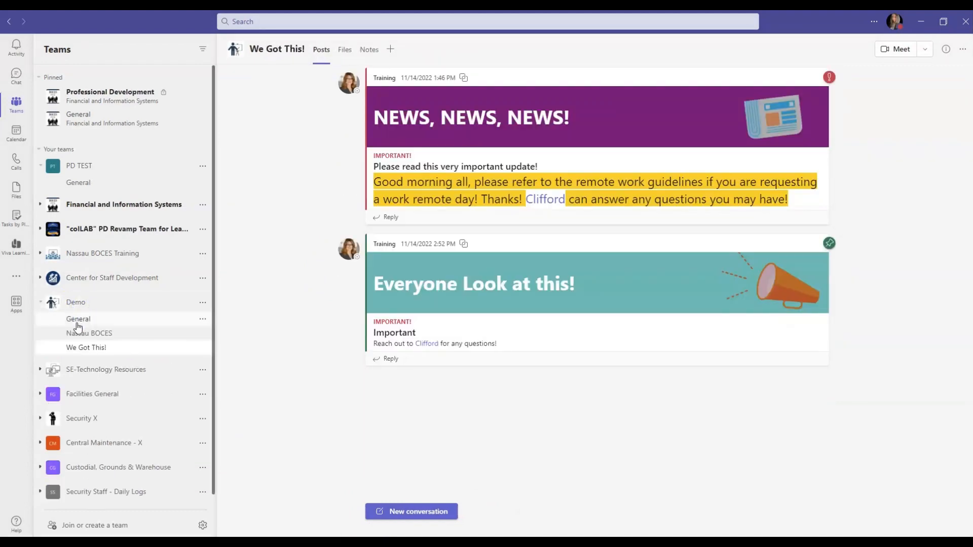
left_click(77, 321)
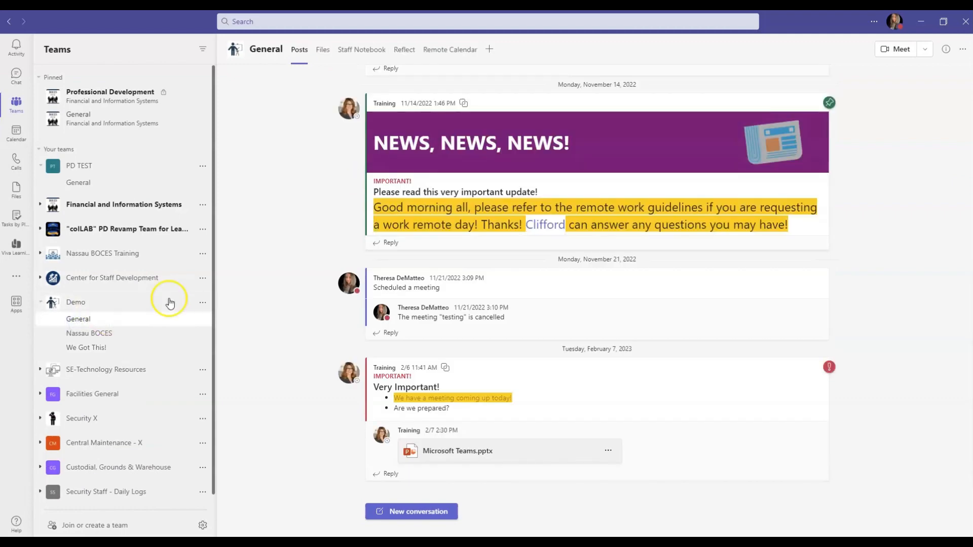
- Add a Tasks by Planner and To Do tab to the General channel using the existing plan "What the Tech? Video Creations"
left_click(489, 49)
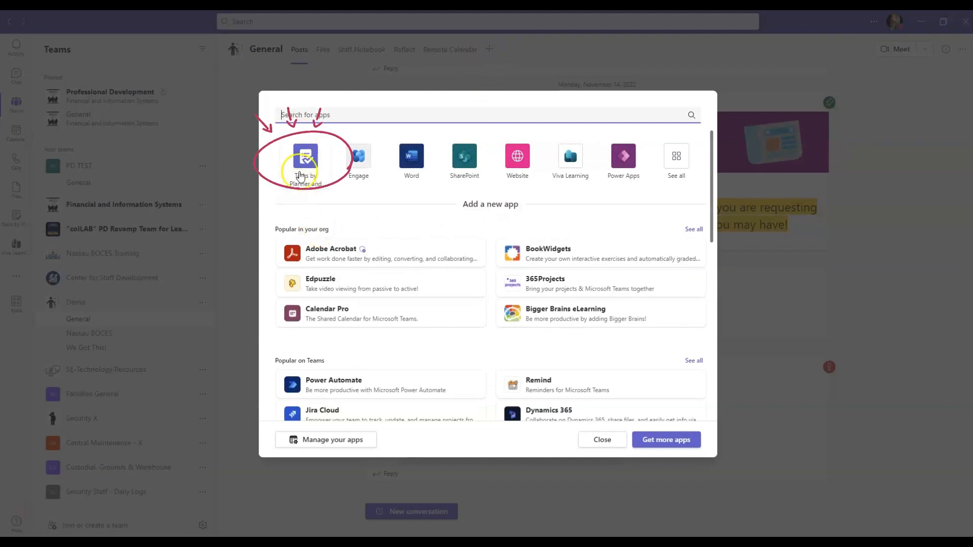
left_click(292, 115)
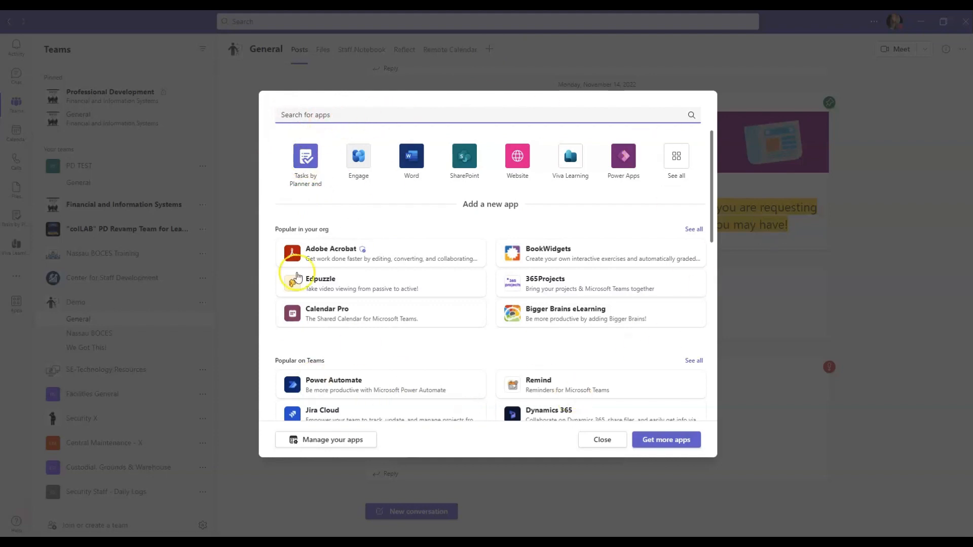
left_click(301, 179)
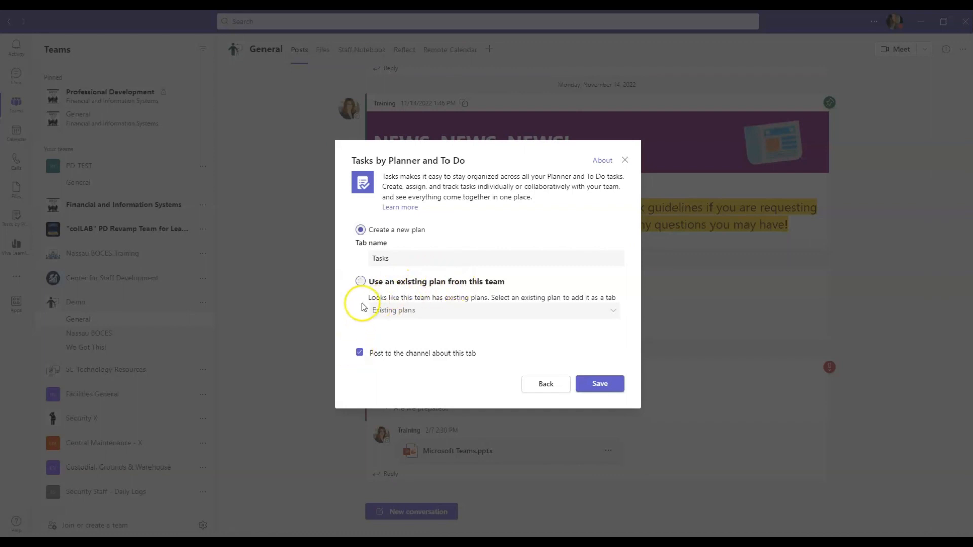
left_click(360, 282)
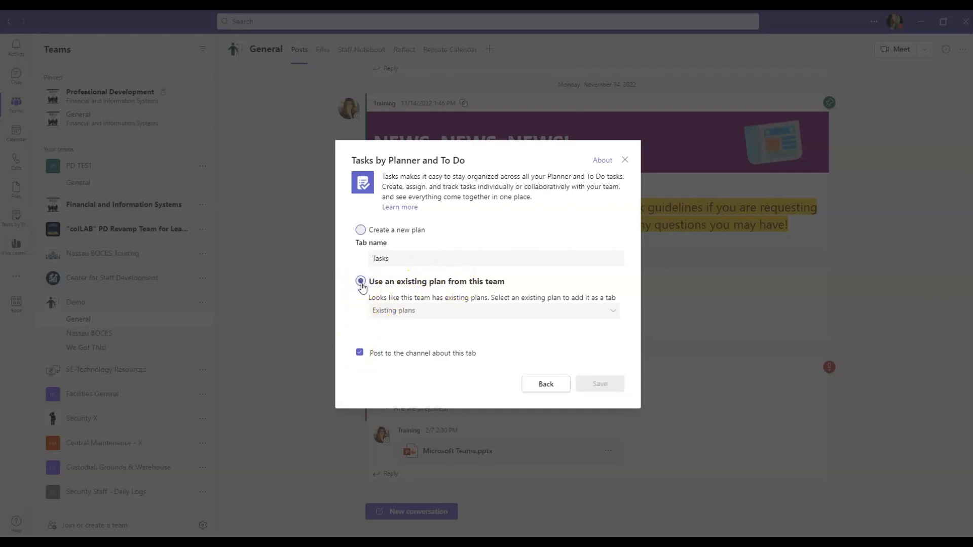
left_click(613, 314)
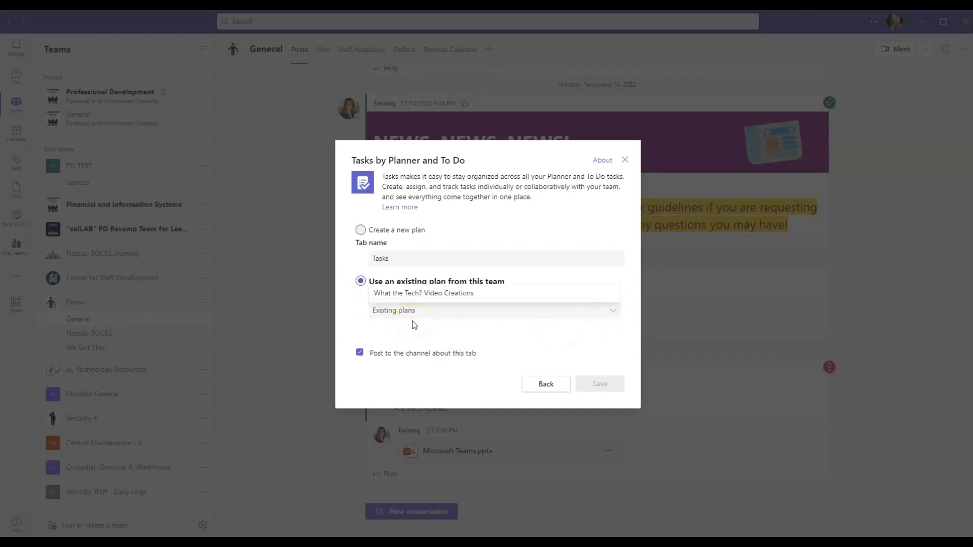
left_click(396, 293)
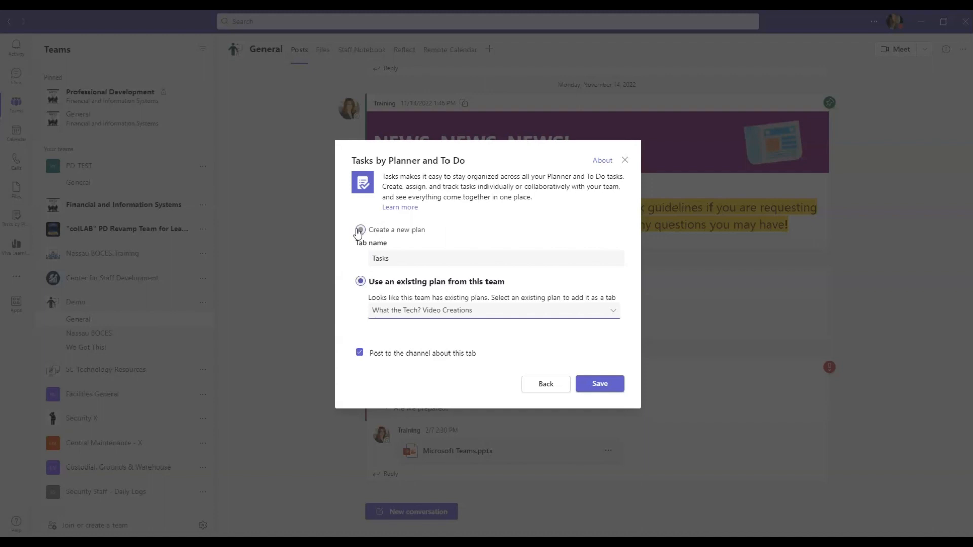
left_click(601, 388)
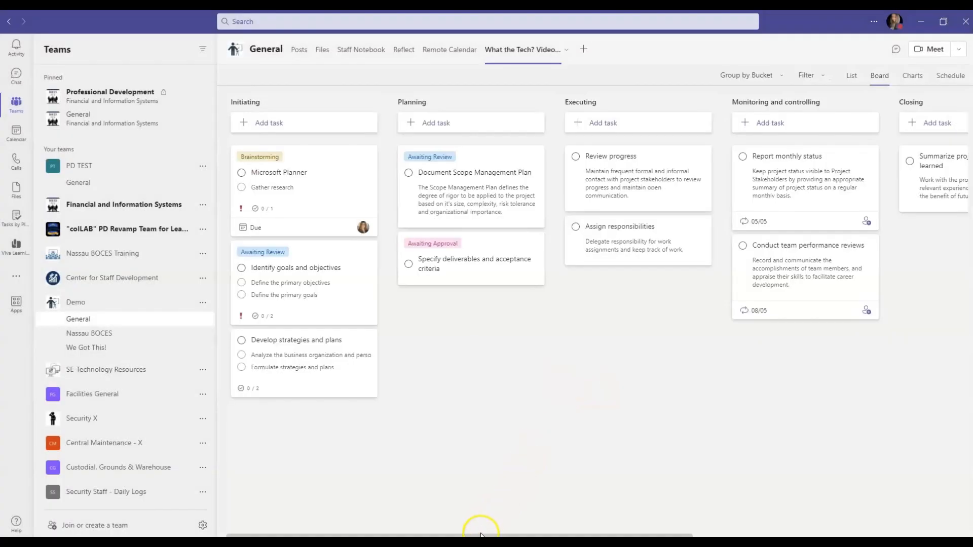
left_click_drag(480, 535, 497, 399)
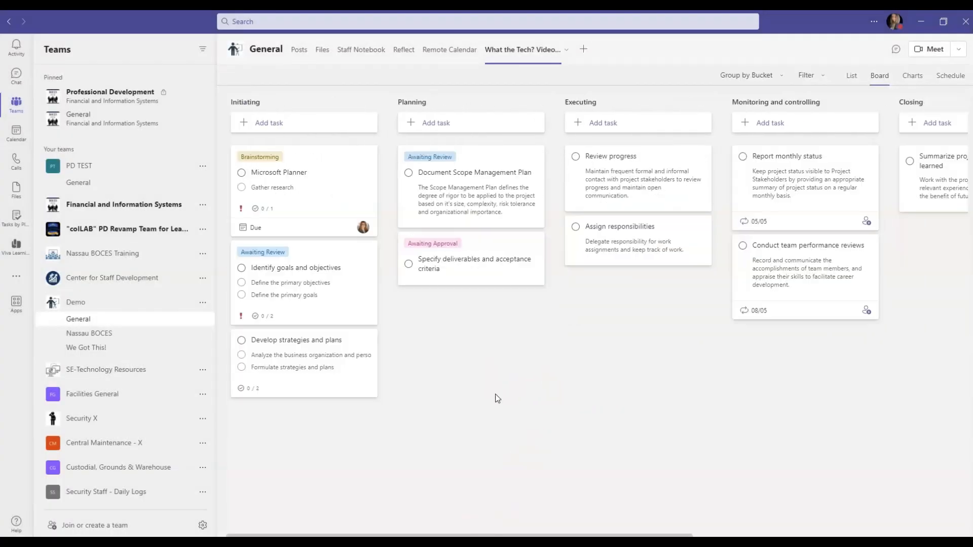